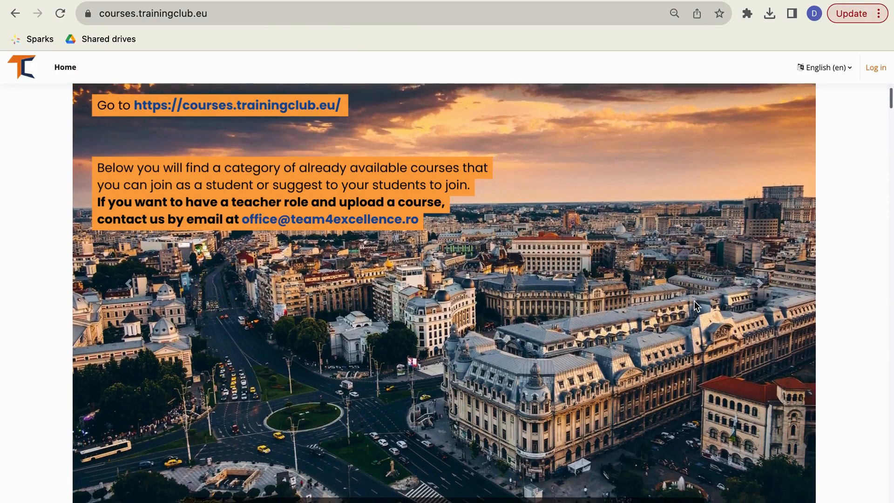
- Look through the course categories and course cards on the home page, and display the available site languages
scroll(695, 306, "down", 4)
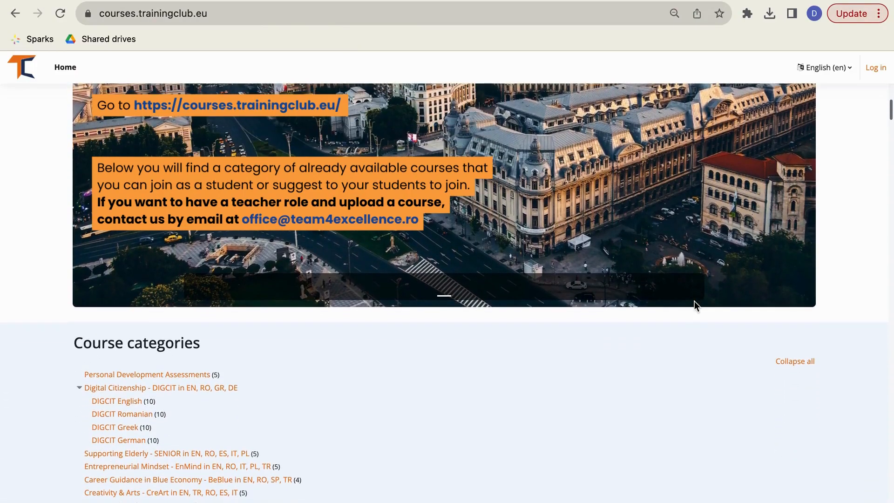
scroll(695, 306, "down", 5)
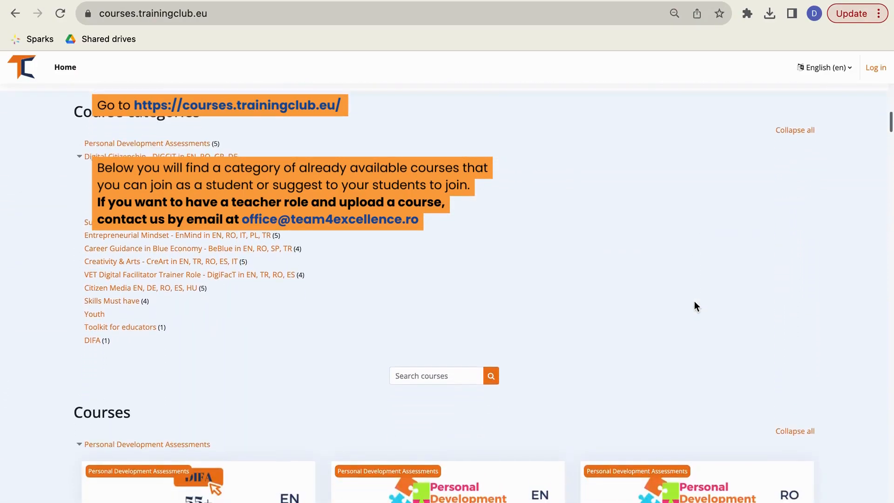
scroll(694, 306, "down", 5)
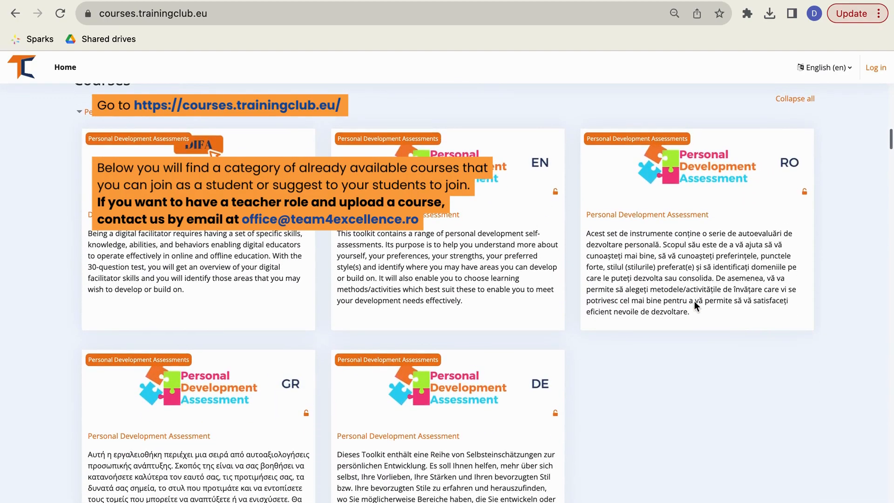
scroll(694, 305, "up", 7)
scroll(694, 301, "up", 7)
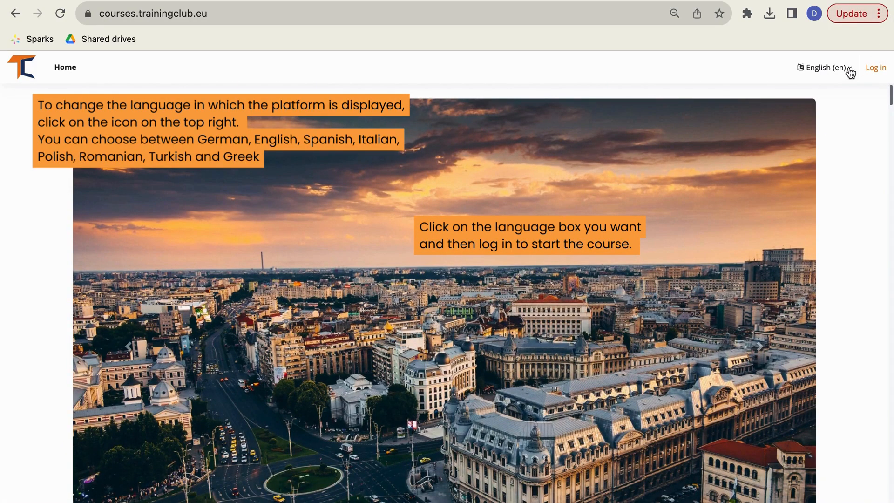
left_click(849, 69)
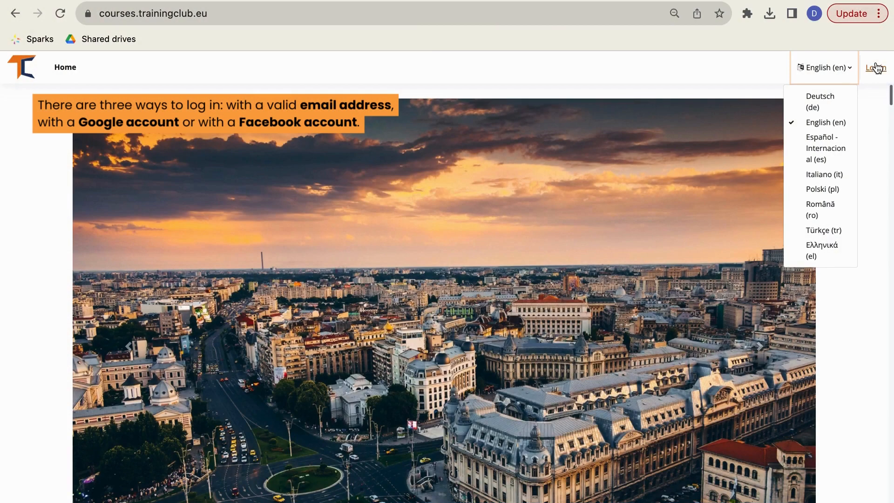
- Go to the login page and open the new account form to examine its required fields
left_click(877, 68)
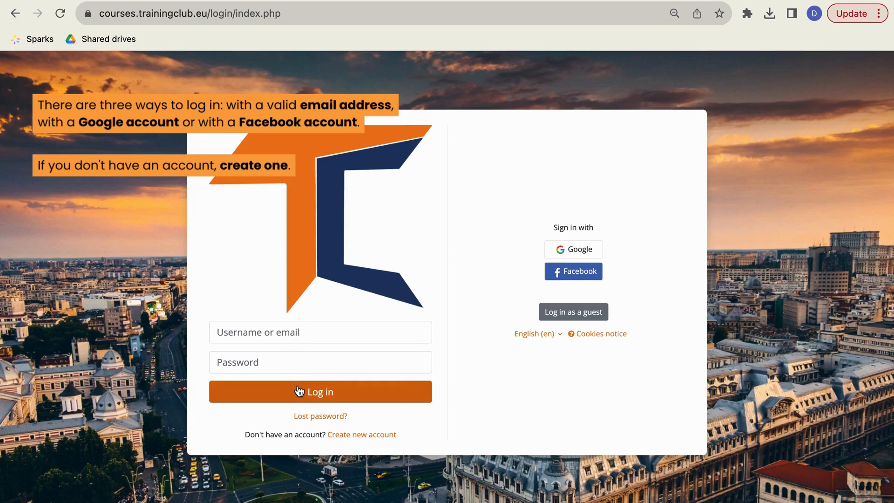
left_click(363, 435)
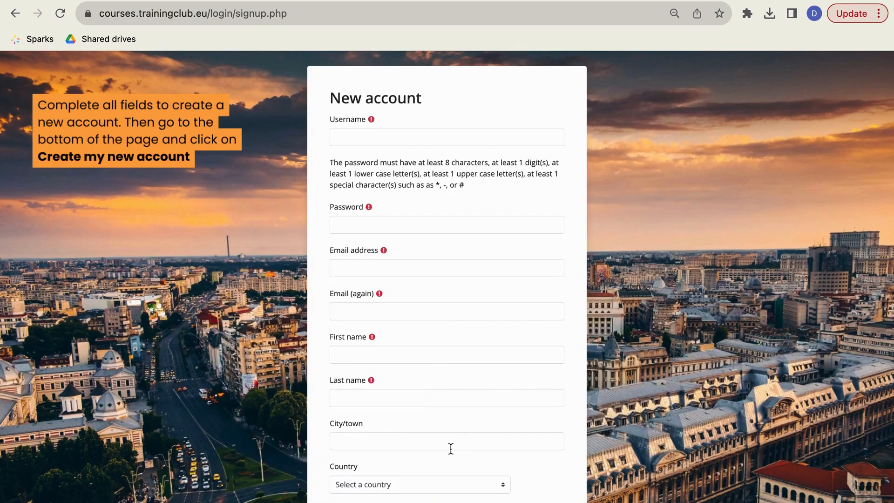
scroll(450, 448, "down", 1)
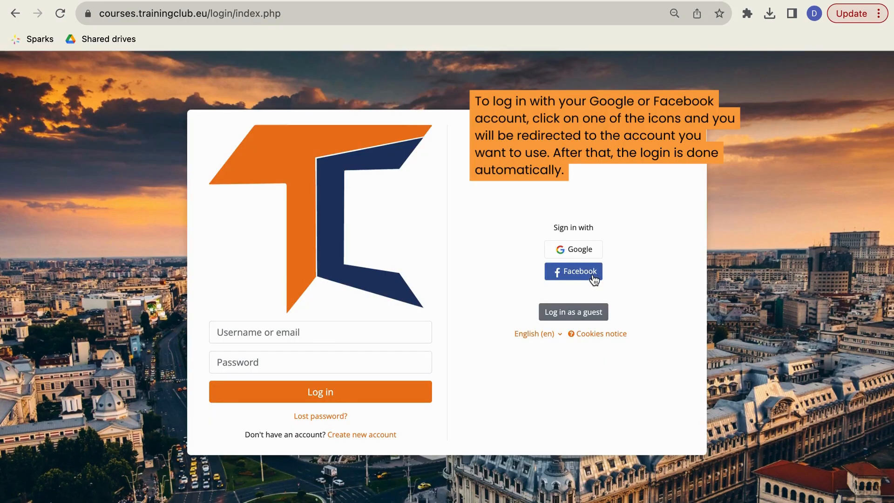
- Sign in to the course platform with a linked third-party account
left_click(597, 260)
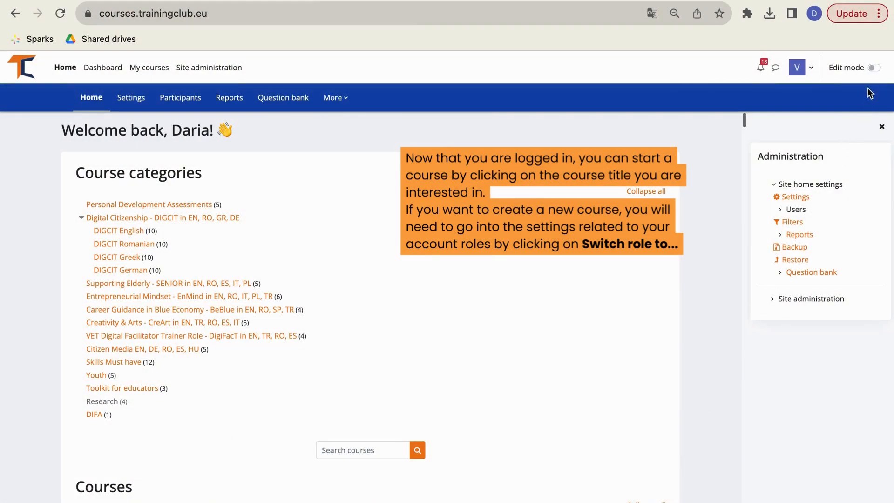
- Switch the account role to Teacher and turn on edit mode for the site home page
left_click(812, 70)
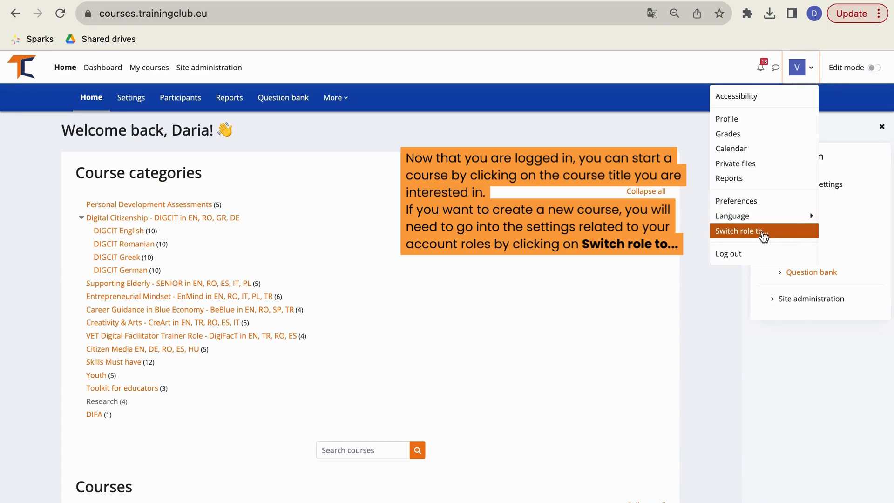
left_click(763, 233)
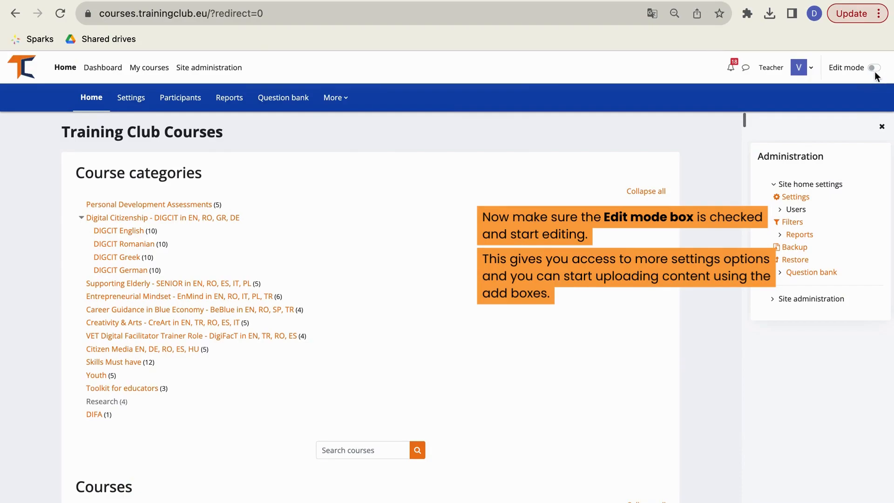
left_click(868, 65)
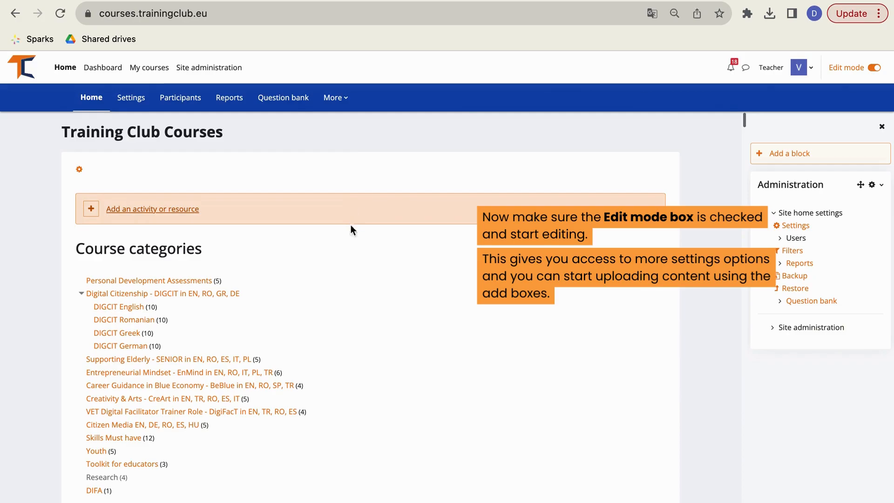
- Open the DIFA EN course from the DIFA category and view its additional course management options
left_click(95, 492)
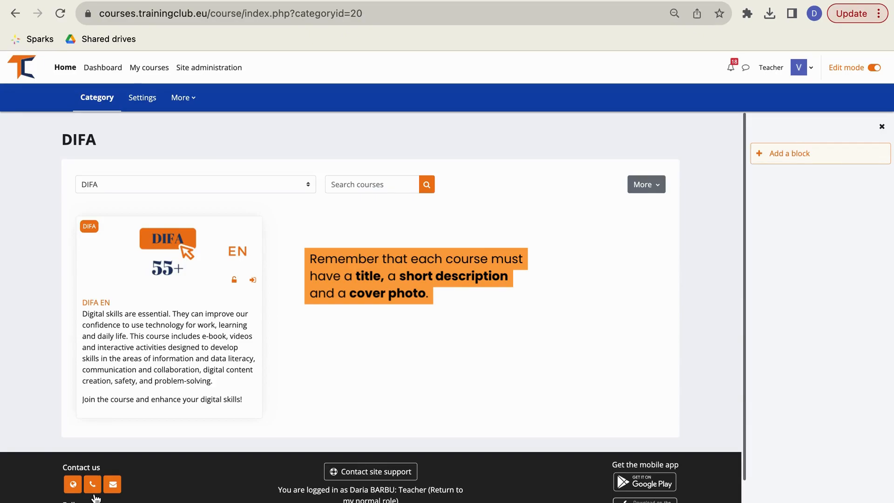
left_click(147, 270)
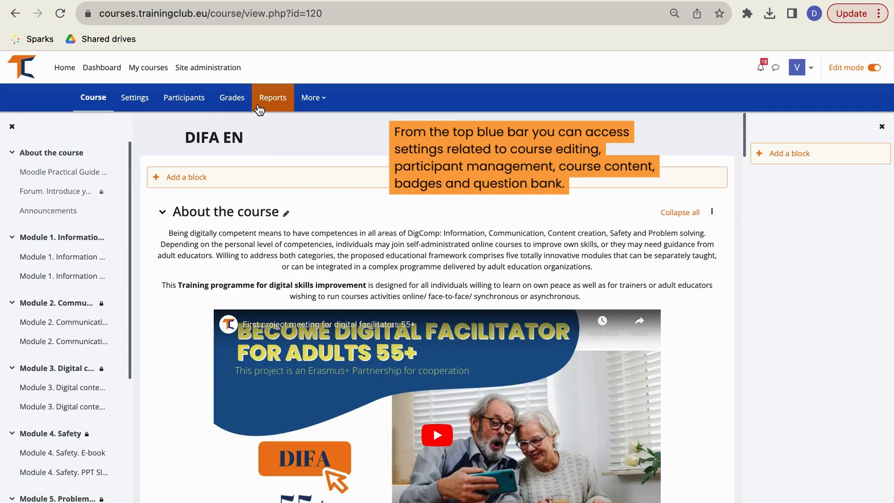
left_click(307, 103)
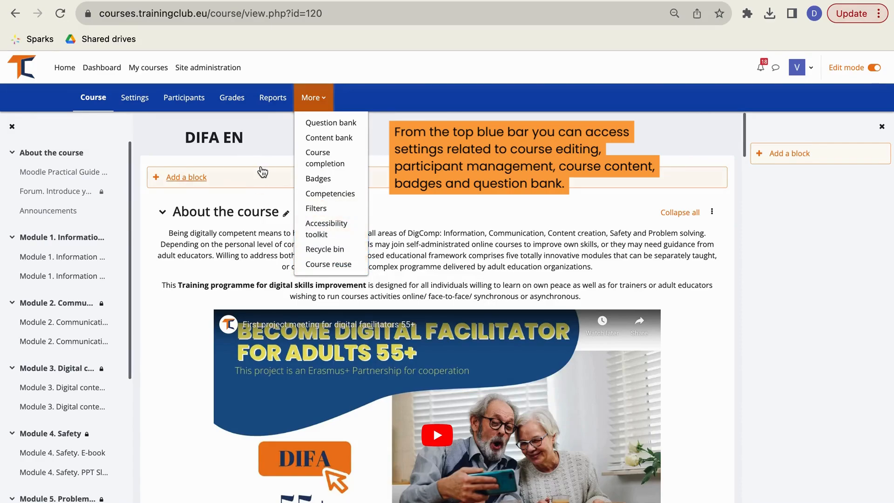
left_click(265, 149)
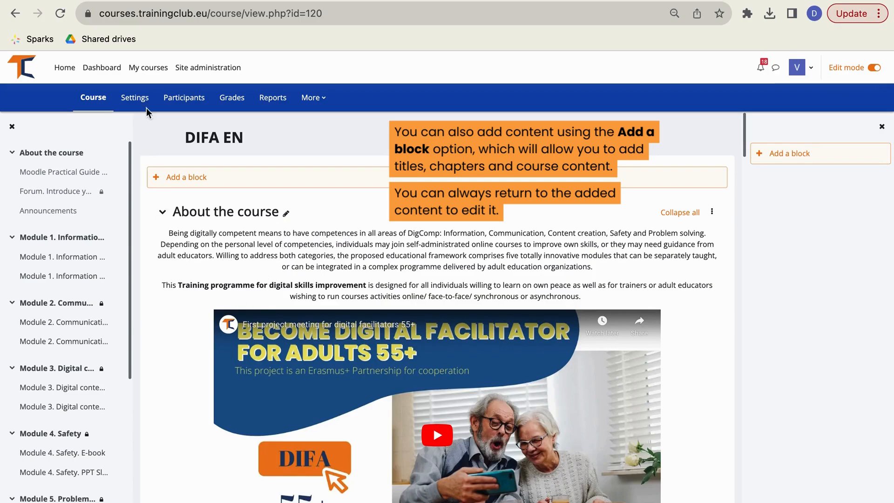
- Review the DIFA EN course settings from the general details to the course image and collapsed sections, saving and displaying the course
left_click(134, 97)
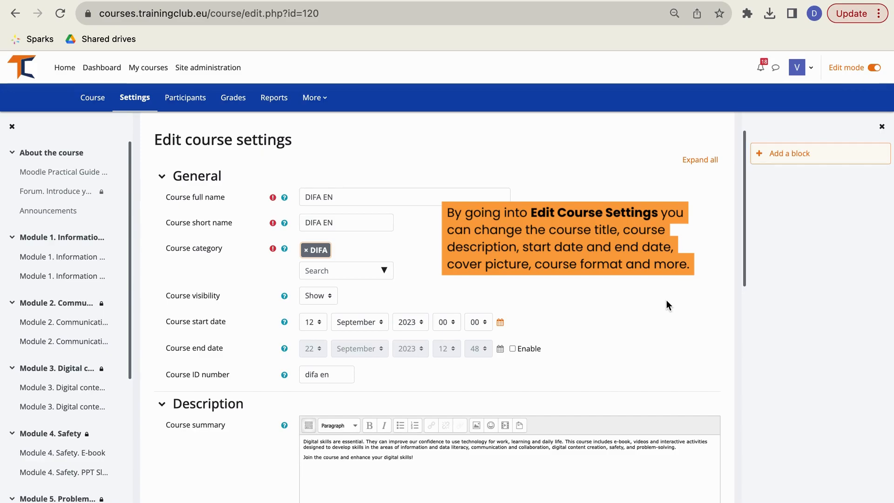
scroll(666, 300, "down", 3)
scroll(666, 300, "down", 3)
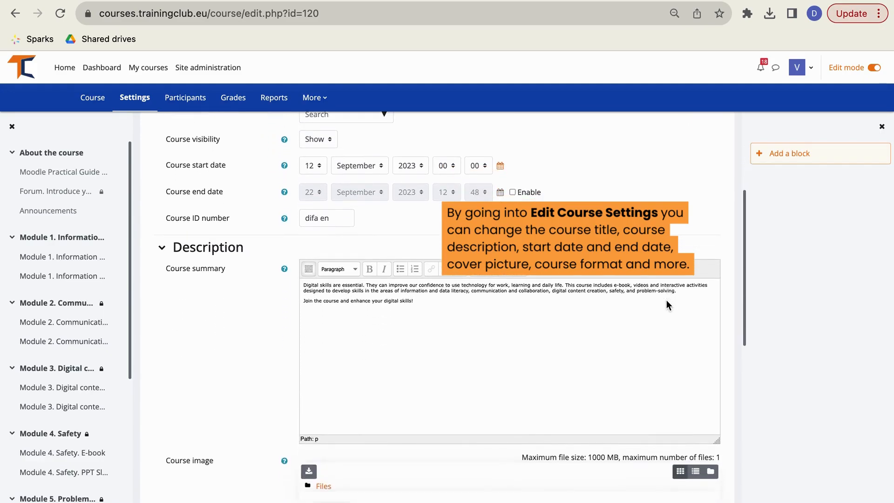
scroll(666, 301, "down", 2)
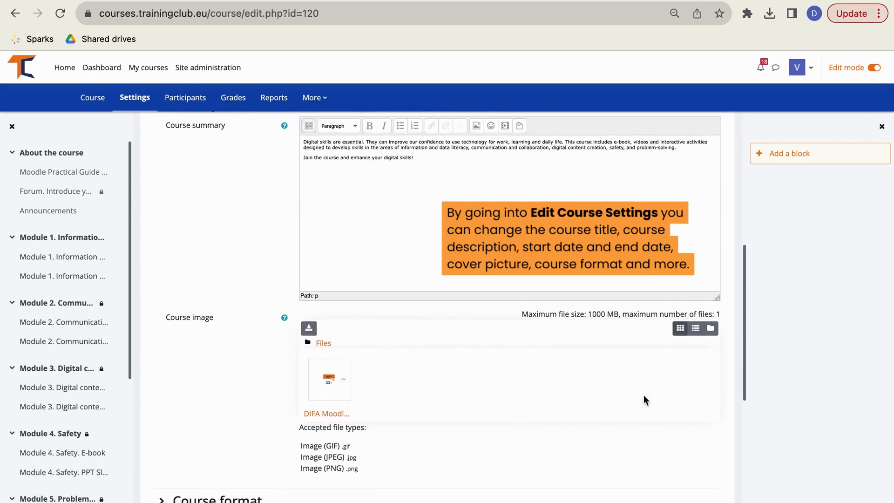
scroll(643, 395, "down", 1)
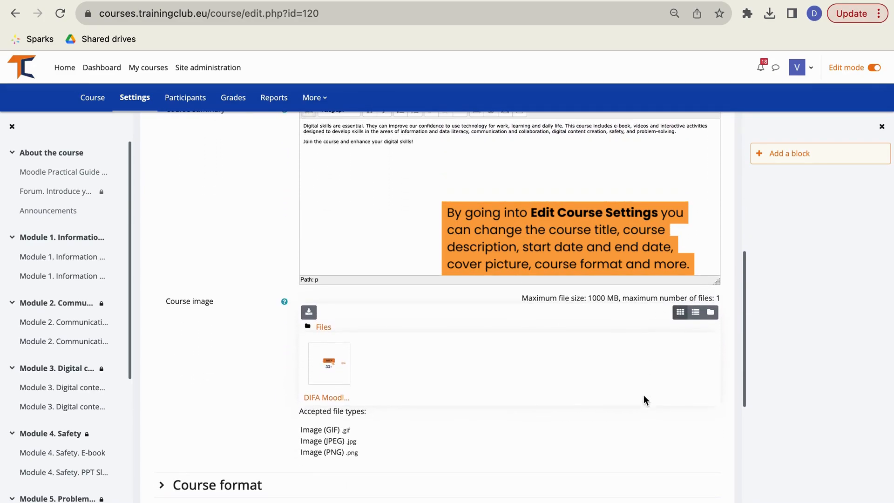
scroll(644, 395, "down", 4)
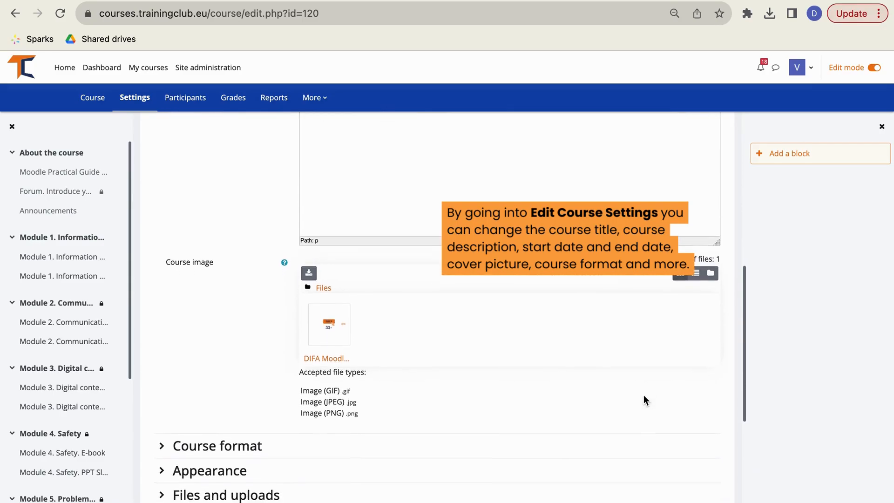
scroll(643, 395, "down", 6)
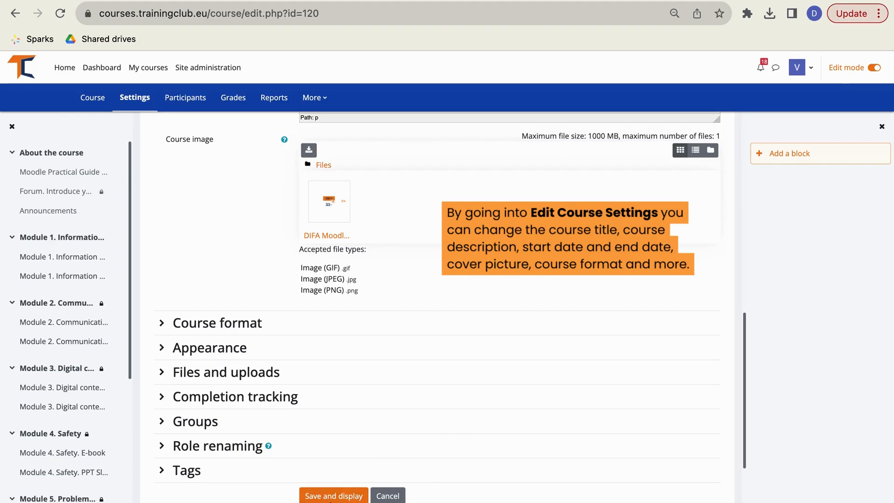
left_click(331, 496)
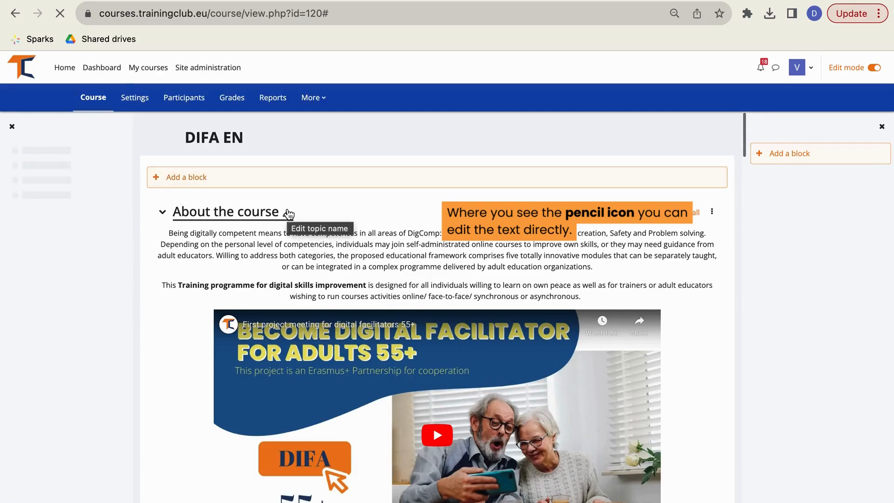
- Open the "About the course" topic name for editing
left_click(288, 213)
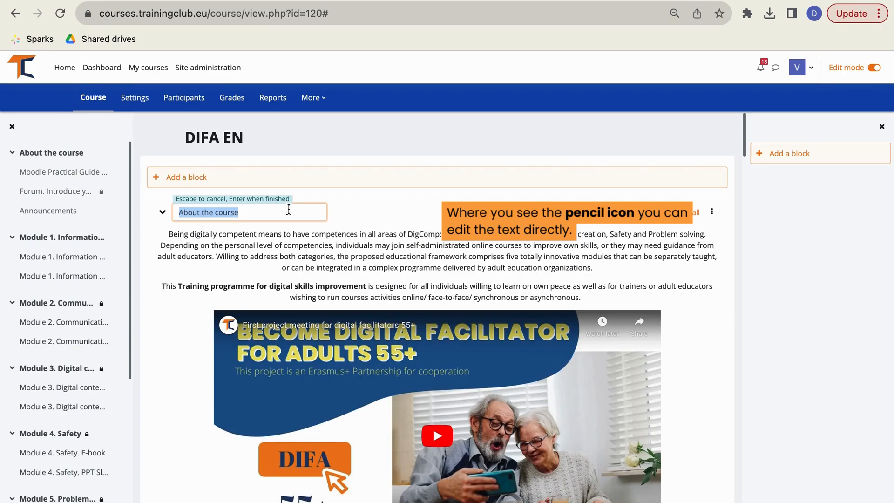
left_click(364, 225)
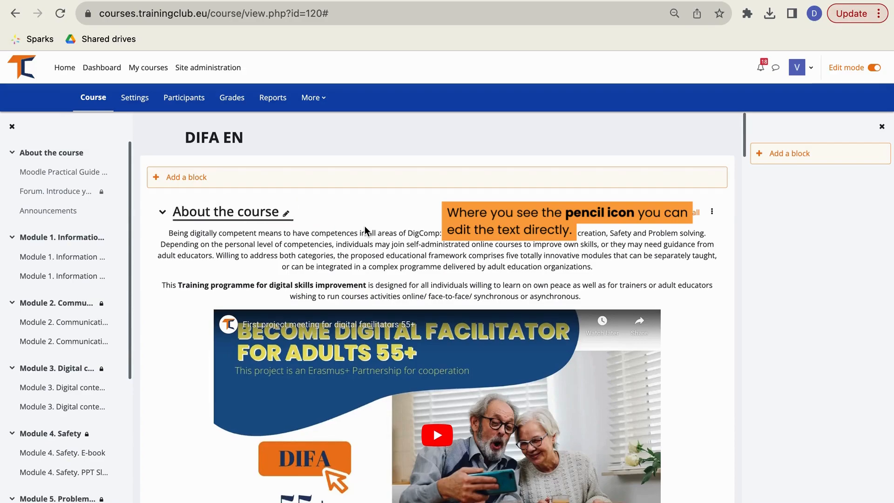
- Open the "Forum. Introduce yourself" forum in the course introduction and examine its form for adding a discussion topic
scroll(364, 226, "down", 2)
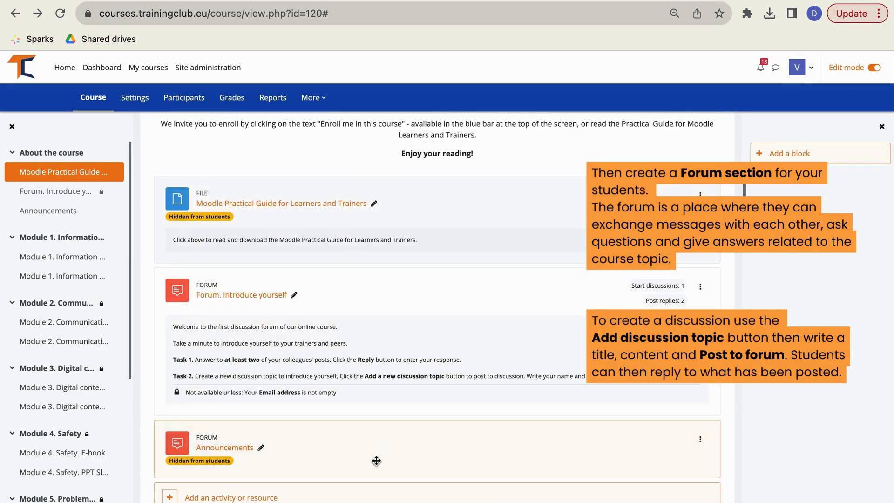
scroll(377, 461, "down", 2)
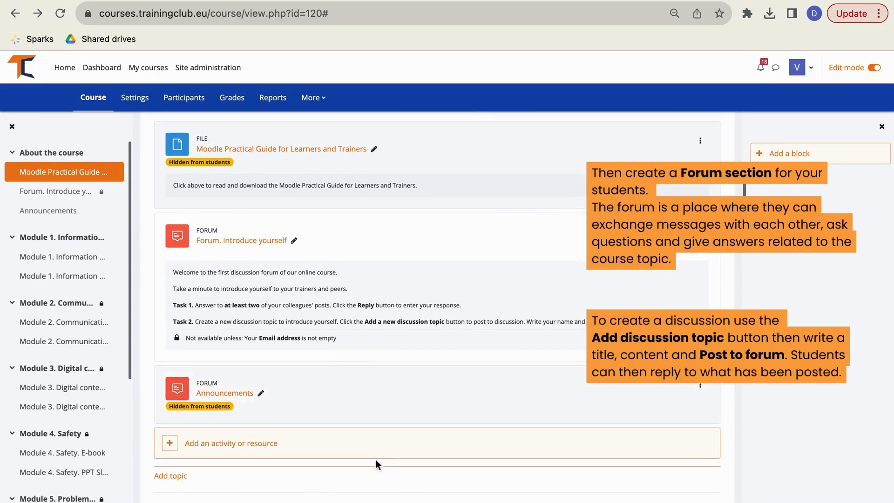
left_click(261, 244)
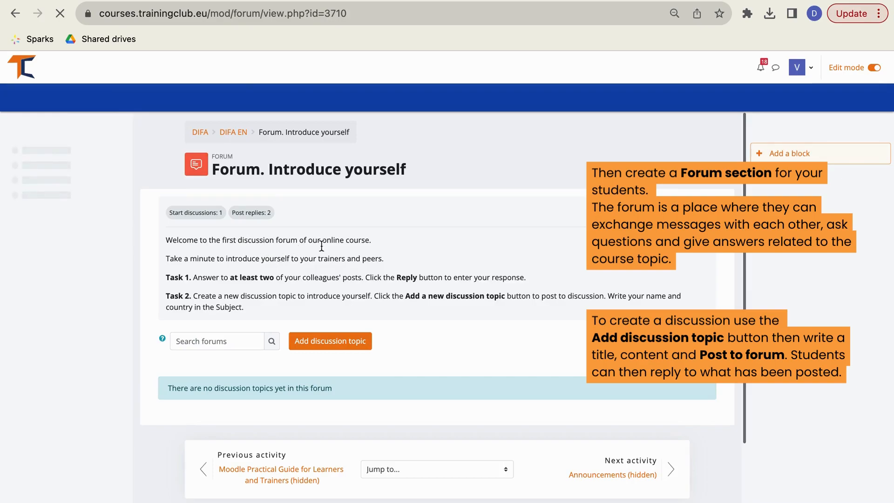
left_click(352, 344)
scroll(352, 344, "down", 3)
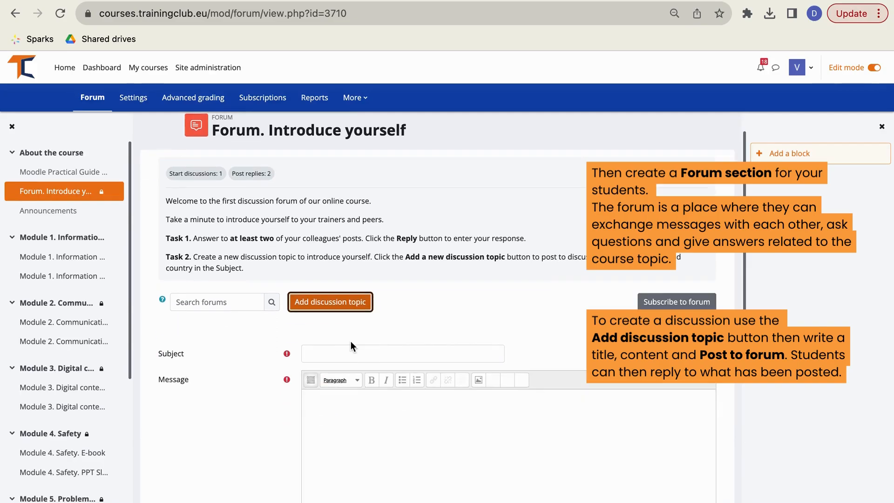
scroll(351, 345, "down", 1)
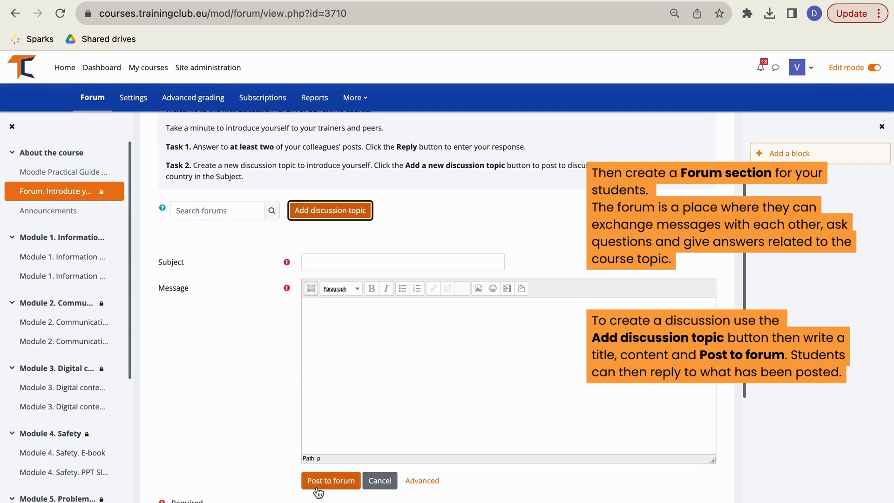
scroll(319, 489, "down", 2)
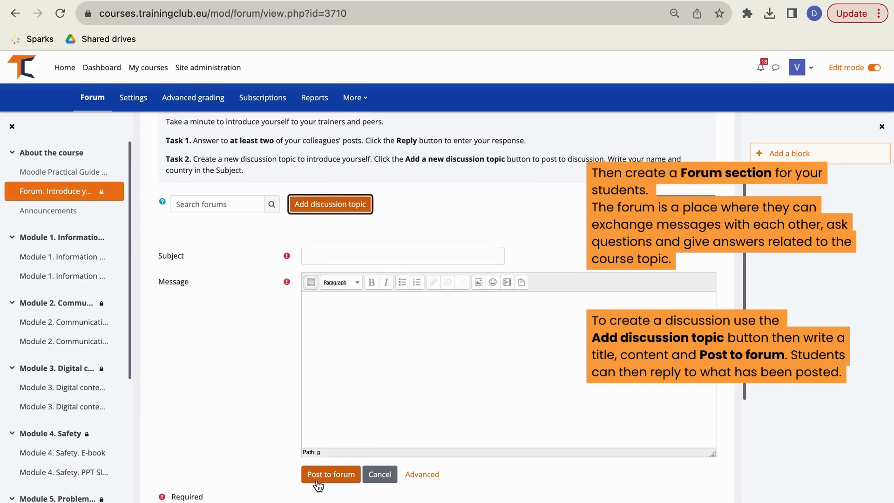
scroll(319, 486, "down", 1)
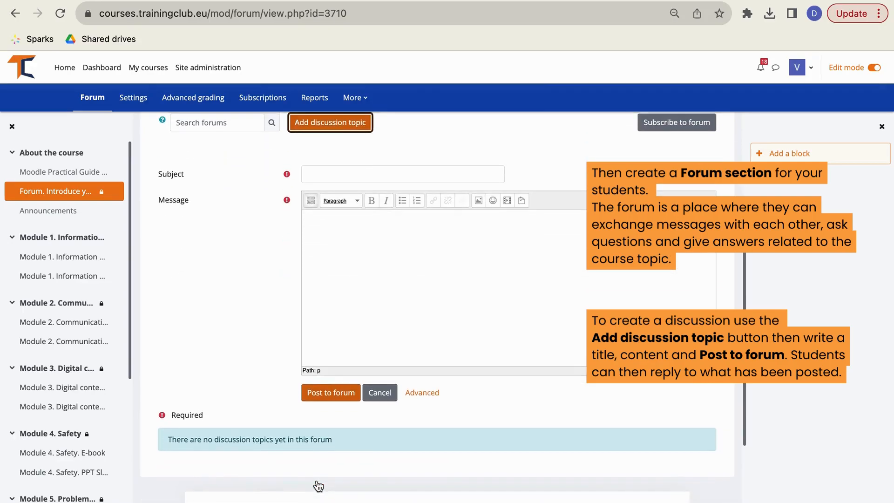
scroll(318, 489, "up", 3)
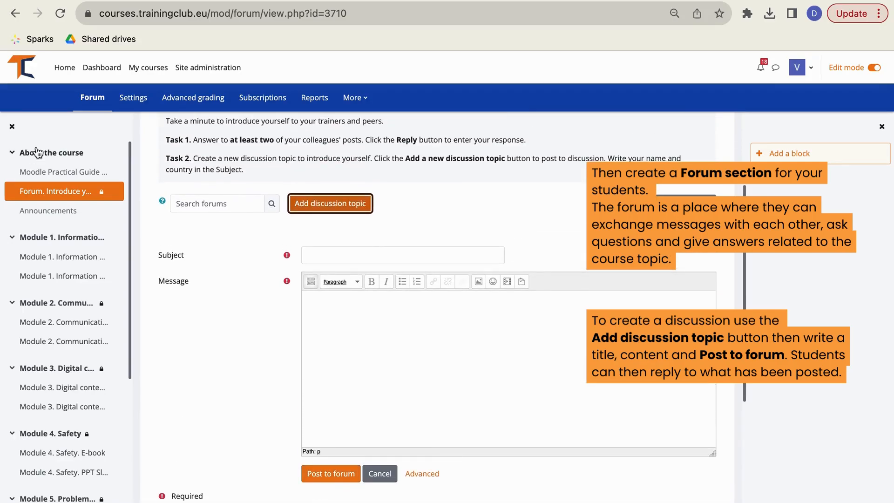
- Return to the DIFA EN course page and open the e-book of Module 1, Information and data literacy
scroll(350, 329, "down", 2)
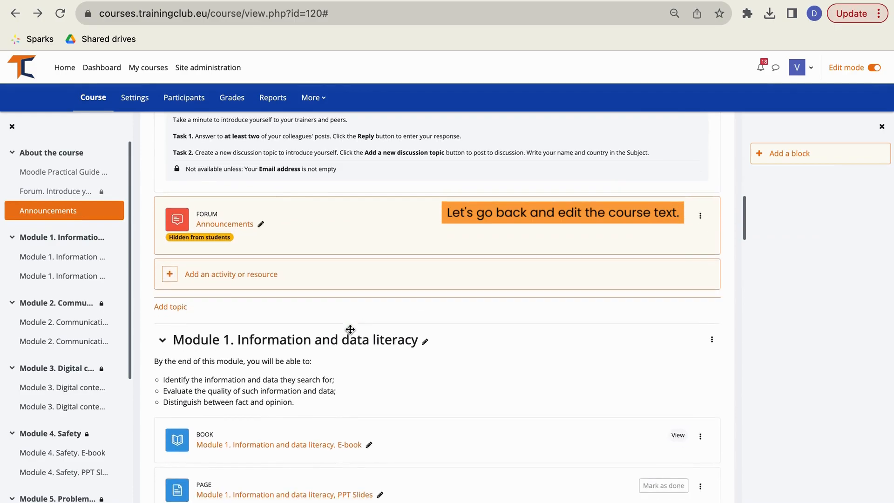
scroll(350, 329, "down", 4)
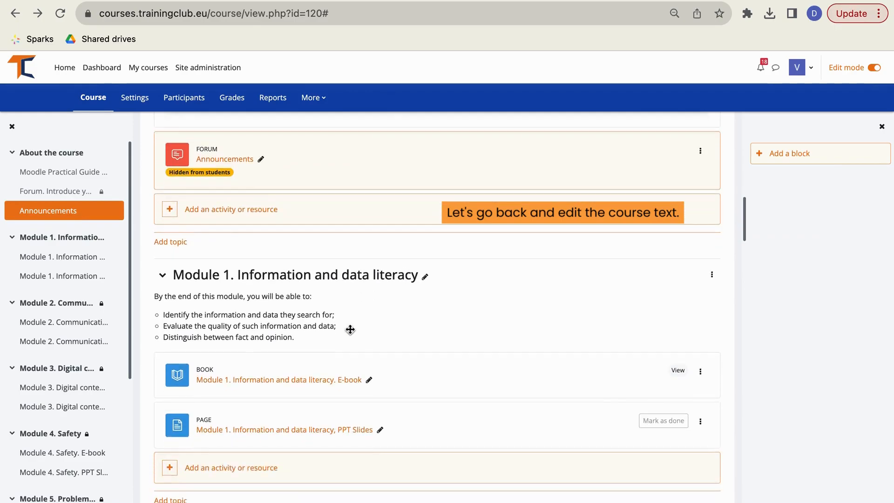
scroll(349, 328, "down", 1)
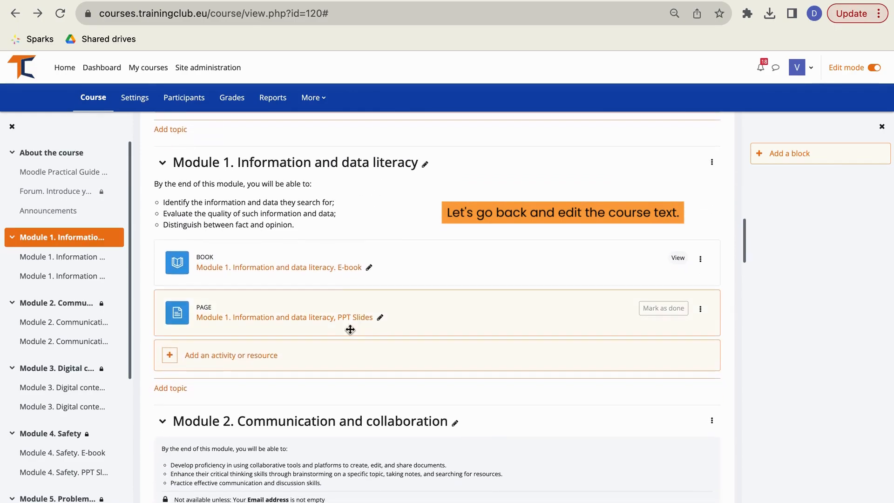
left_click(326, 274)
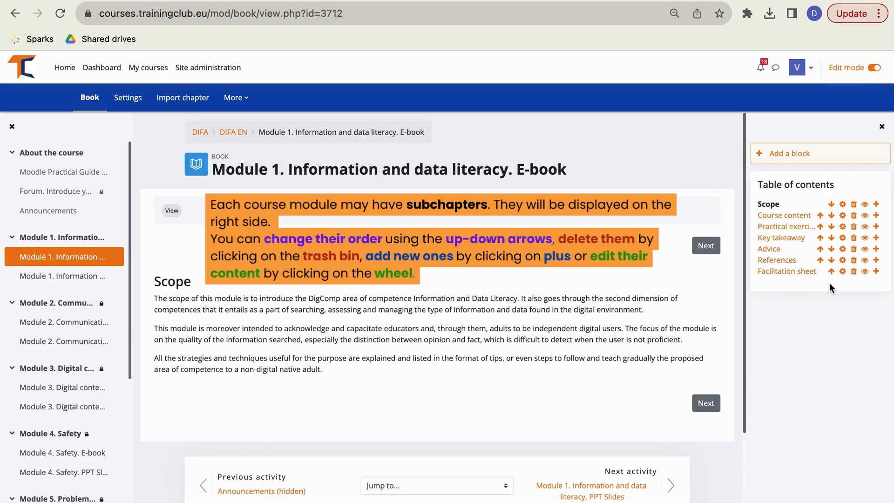
- Open the Scope chapter for editing, expand the content editor's full formatting options, and look through the rest of the form
left_click(841, 205)
left_click(842, 206)
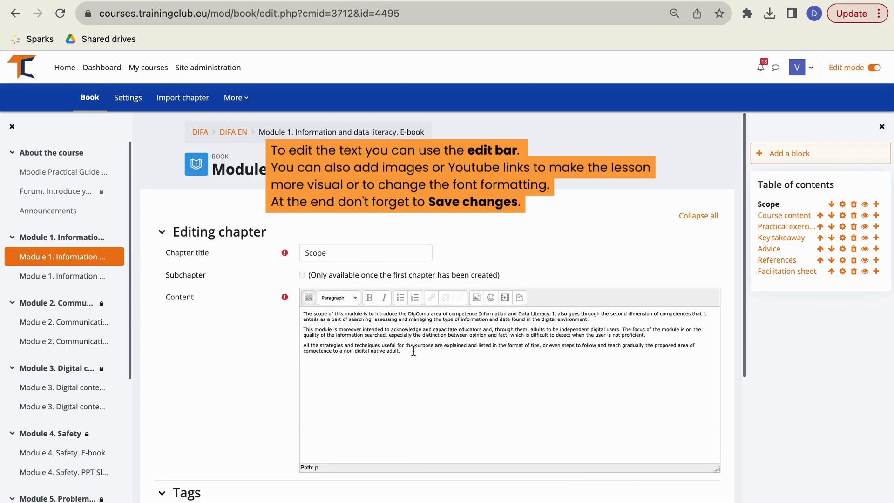
left_click(313, 300)
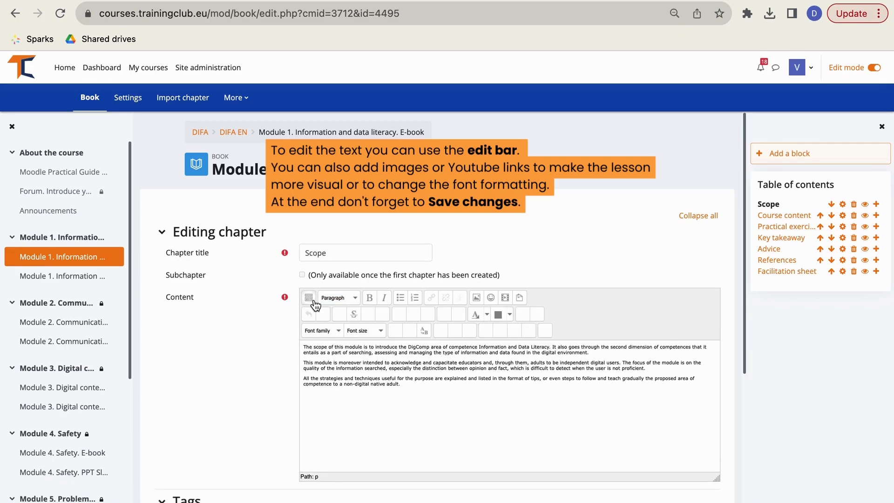
scroll(410, 416, "down", 2)
scroll(410, 410, "down", 2)
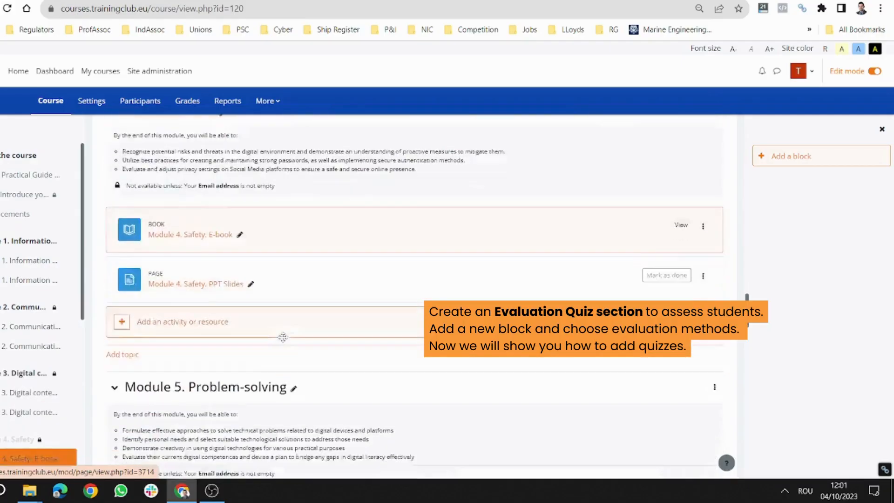
- Add a Quiz activity to the course's Evaluation Quiz section and name it "Evaluation quiz 2"
scroll(282, 337, "down", 10)
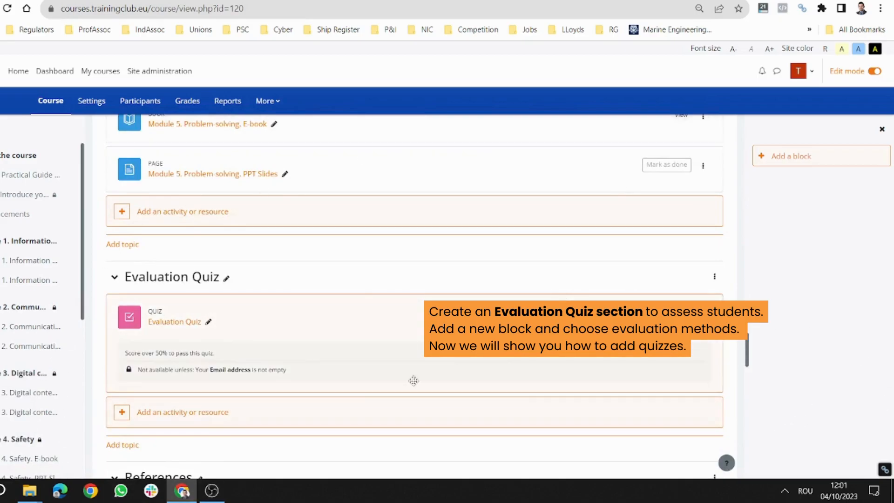
left_click(213, 415)
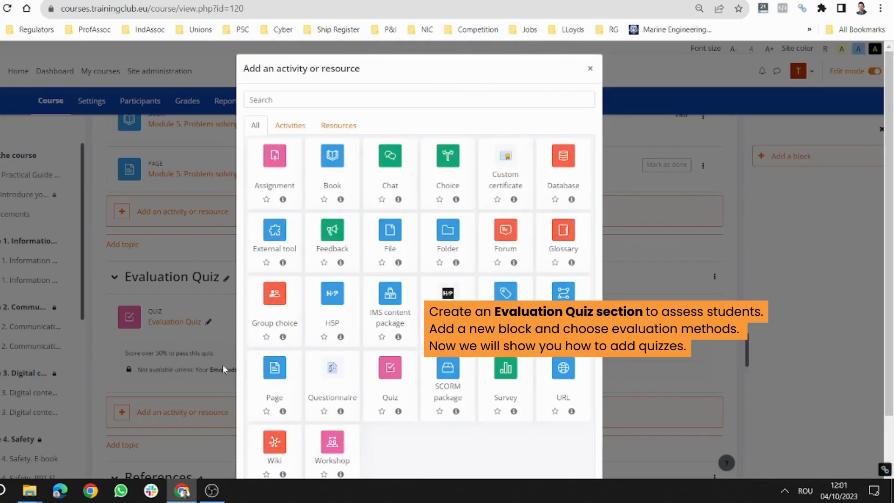
left_click(391, 368)
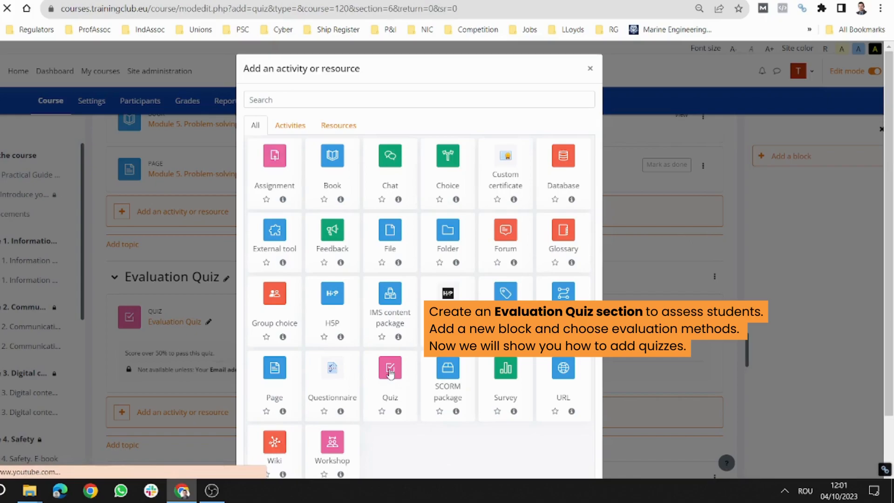
type("Evalua")
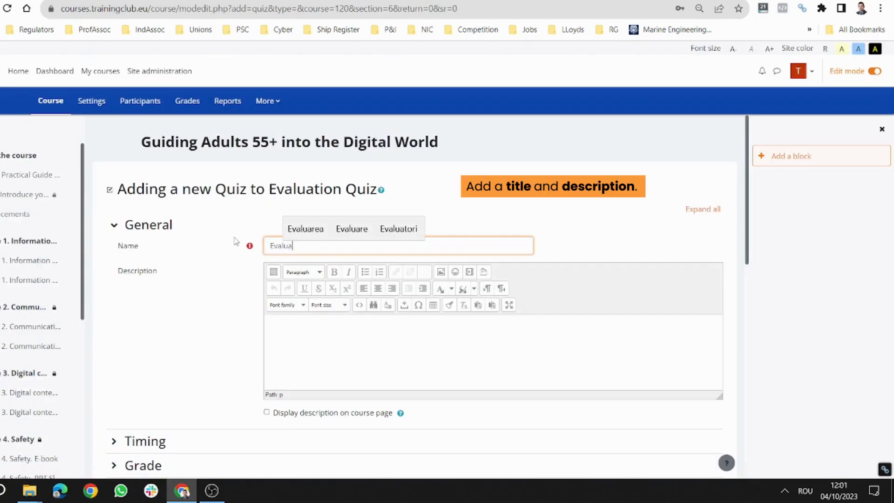
type("tion qui")
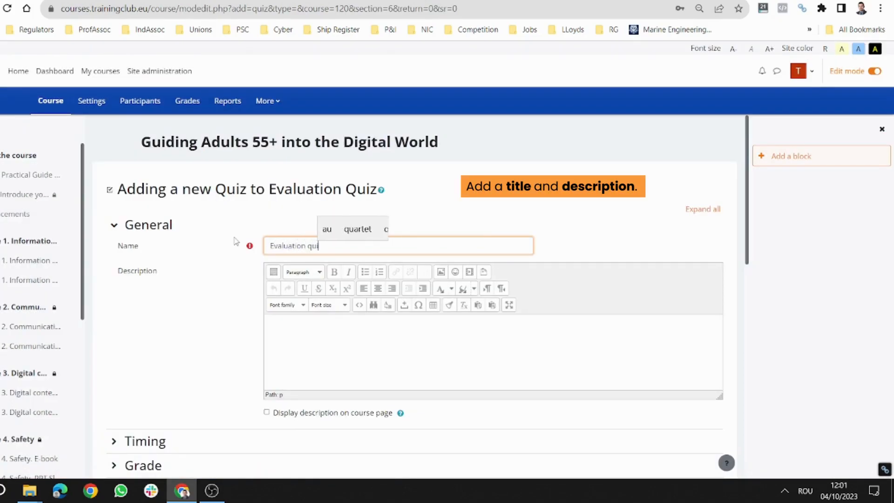
type("z 2")
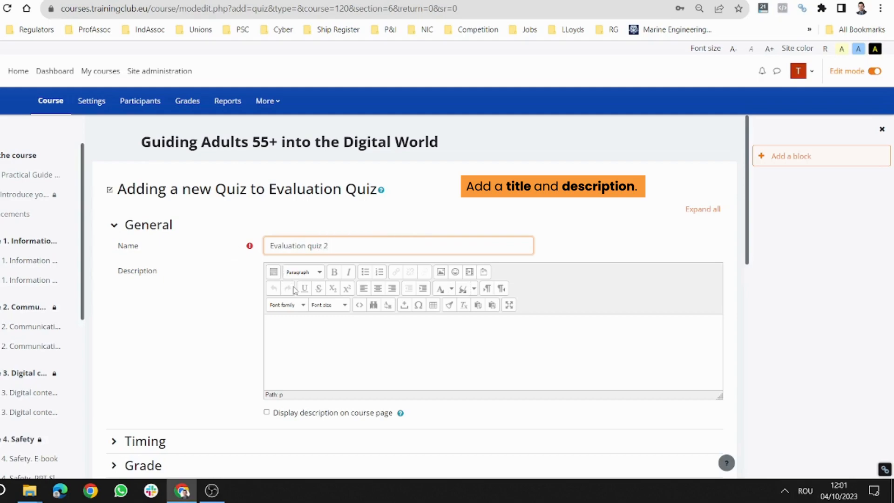
- Enter the description "there are 10 MCQ, scoring 50% would zscdxfg", display it on the course page, and save the quiz
scroll(293, 288, "down", 1)
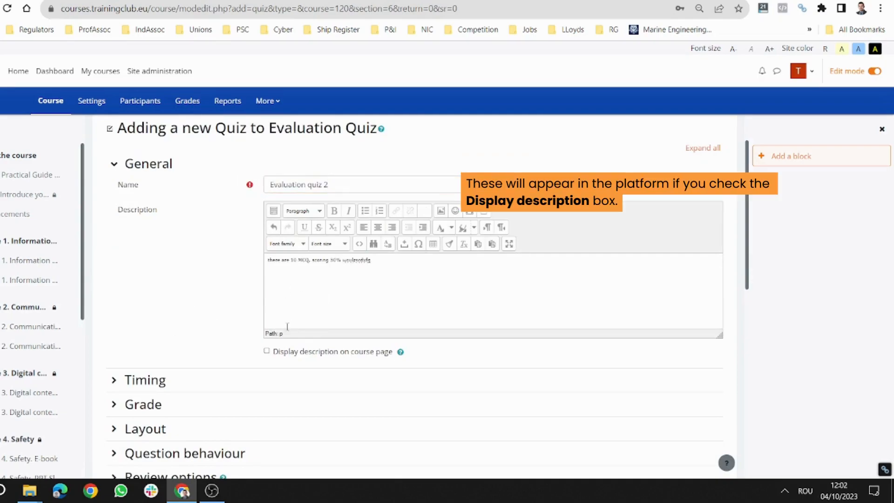
left_click(267, 352)
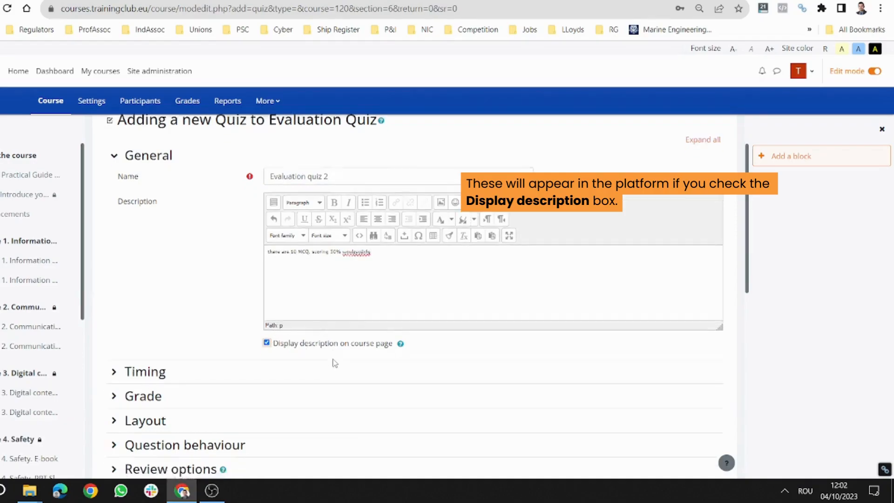
scroll(334, 363, "down", 5)
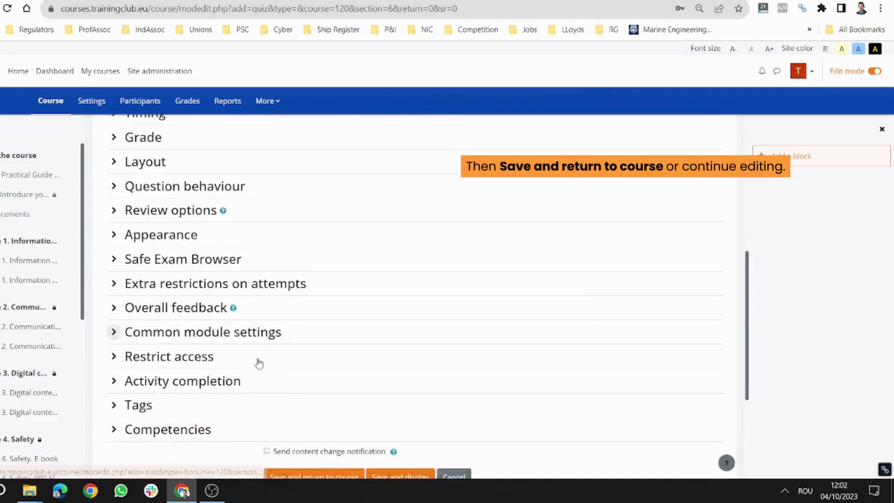
scroll(259, 363, "down", 1)
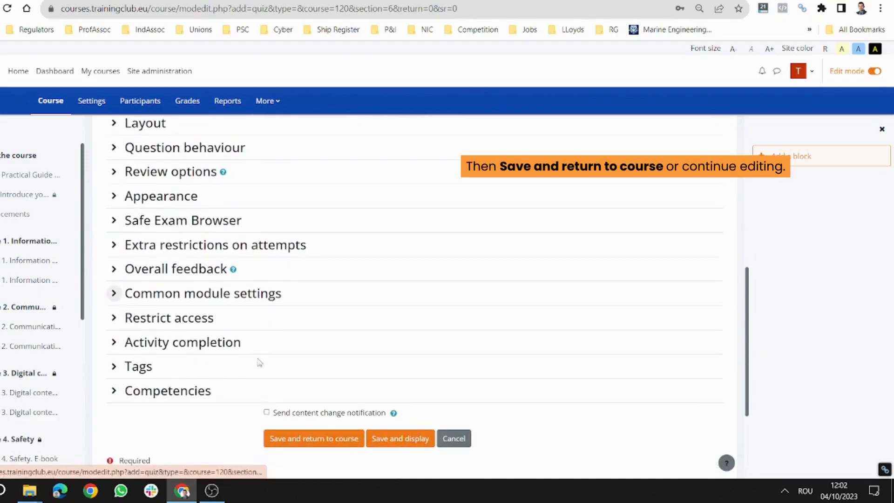
left_click(312, 440)
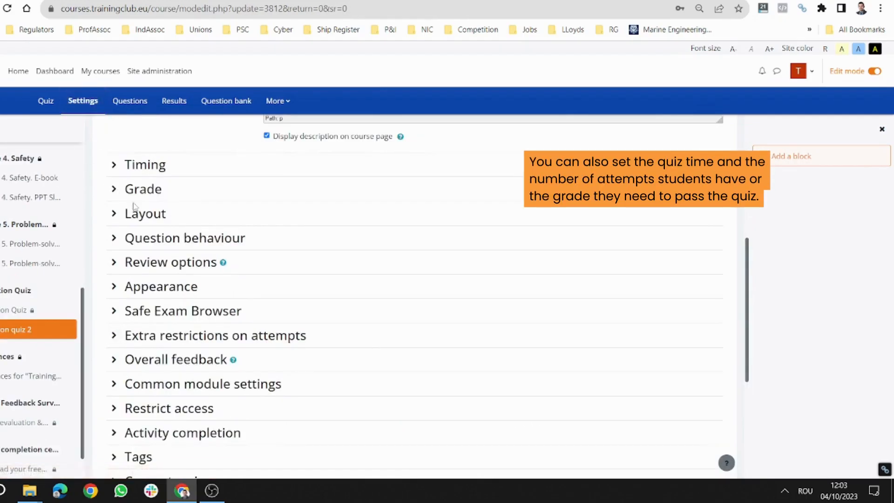
- In the settings of Evaluation quiz 2, view the timing options, then set the grade to pass to 5.00 and attempts allowed to 3
left_click(143, 168)
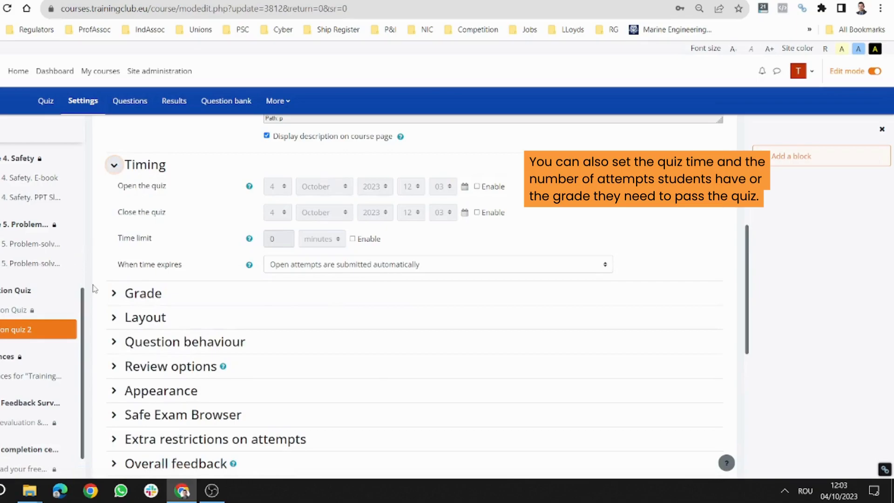
left_click(143, 294)
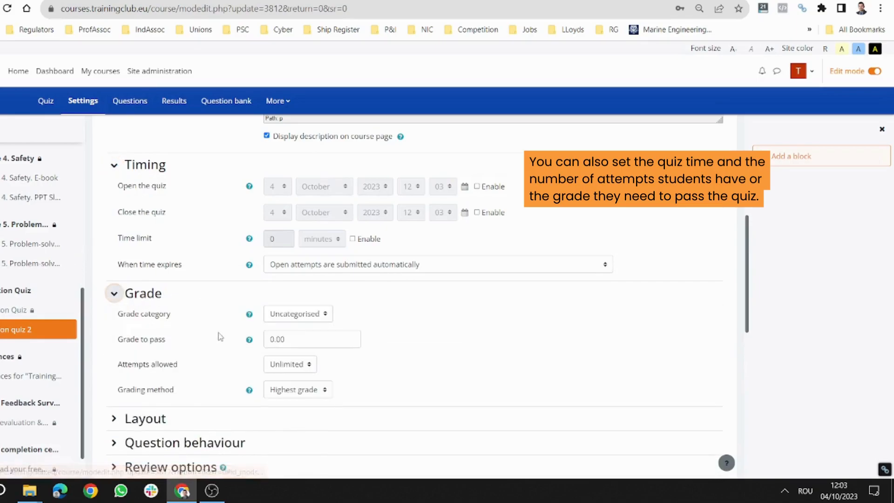
left_click(273, 340)
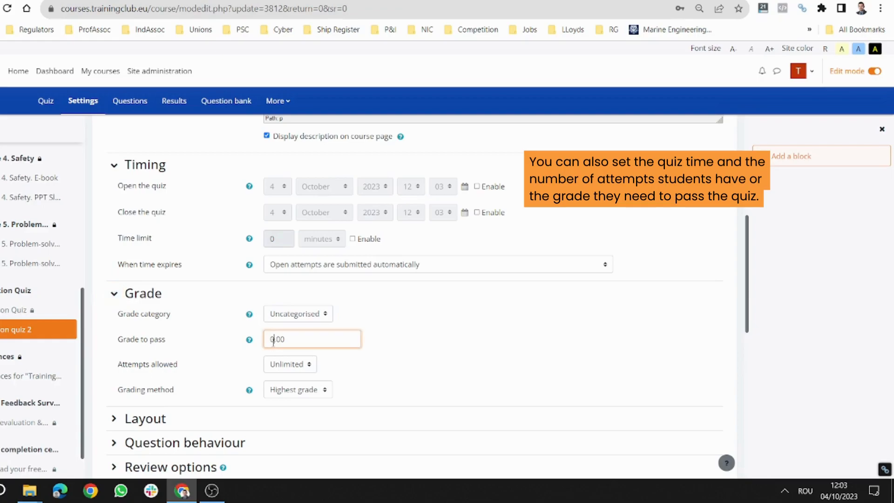
type("5")
scroll(298, 373, "down", 1)
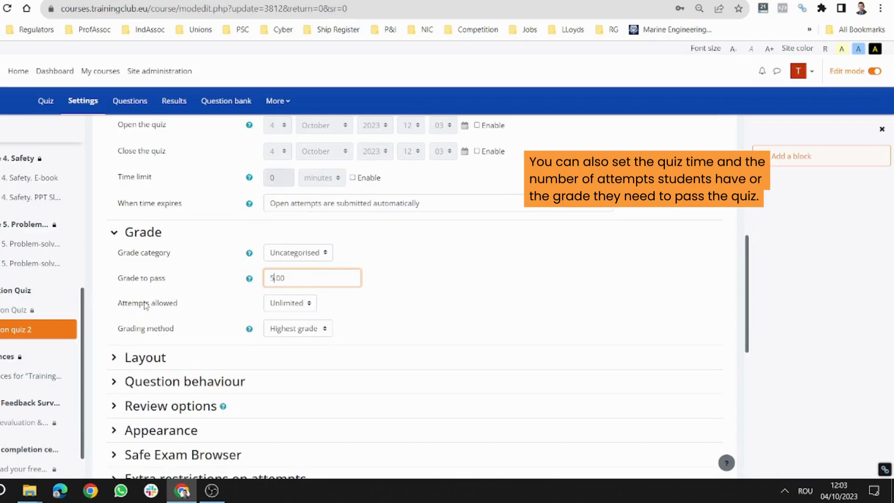
left_click(302, 309)
left_click(288, 352)
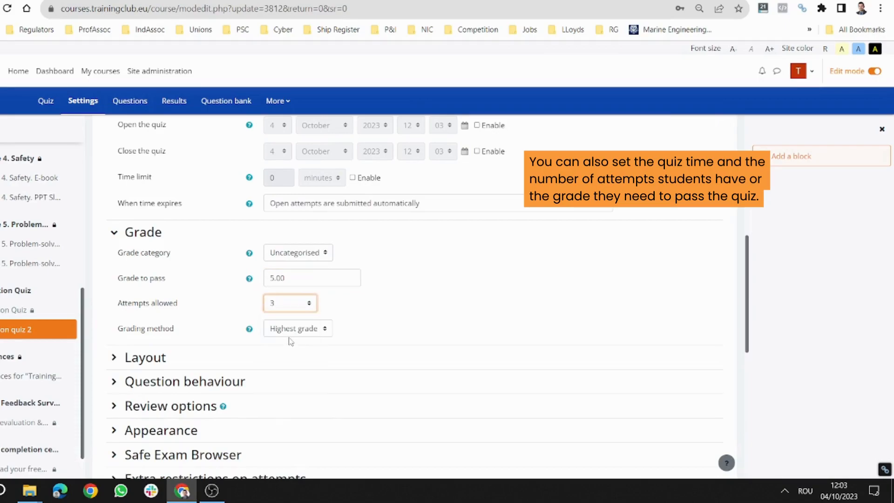
- Review the quiz's layout and question behaviour options, then save the settings and return to the course
left_click(145, 357)
scroll(153, 357, "down", 1)
left_click(186, 359)
scroll(202, 370, "down", 1)
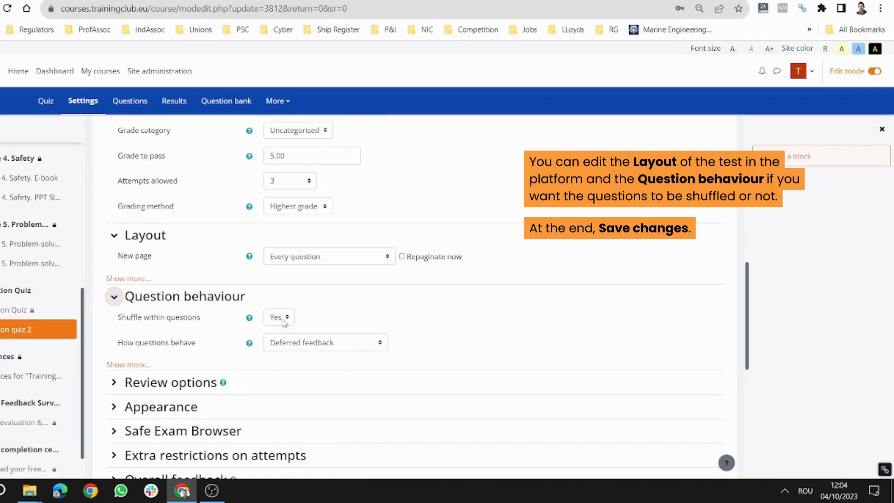
scroll(282, 321, "down", 1)
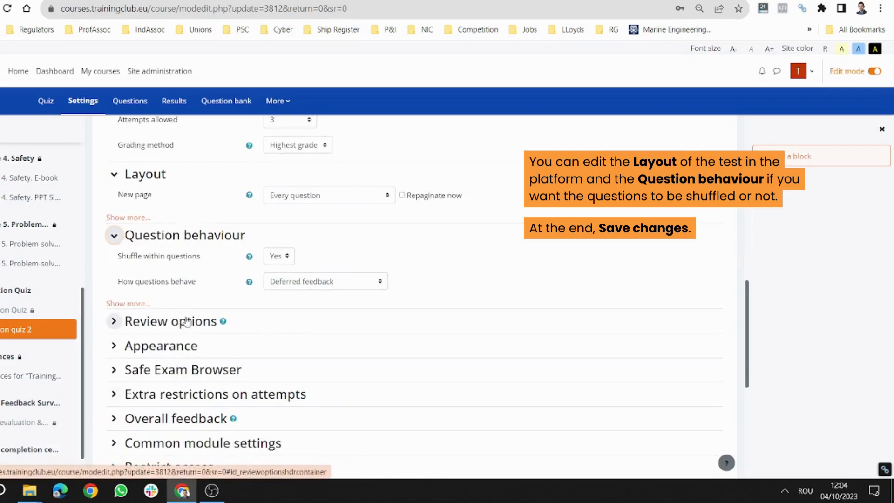
scroll(186, 401, "down", 1)
scroll(186, 404, "down", 2)
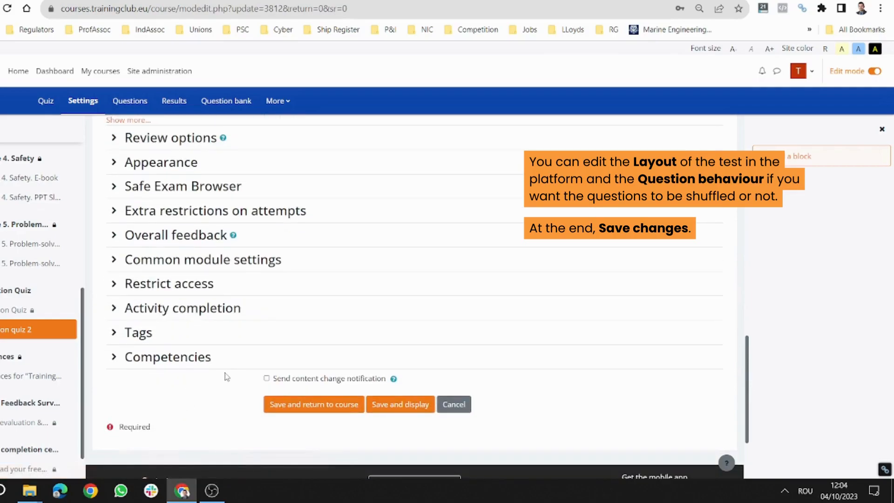
left_click(286, 406)
- Open Evaluation quiz 2 and add a new Multiple choice question named "Q1 EN DIFA"
left_click(173, 311)
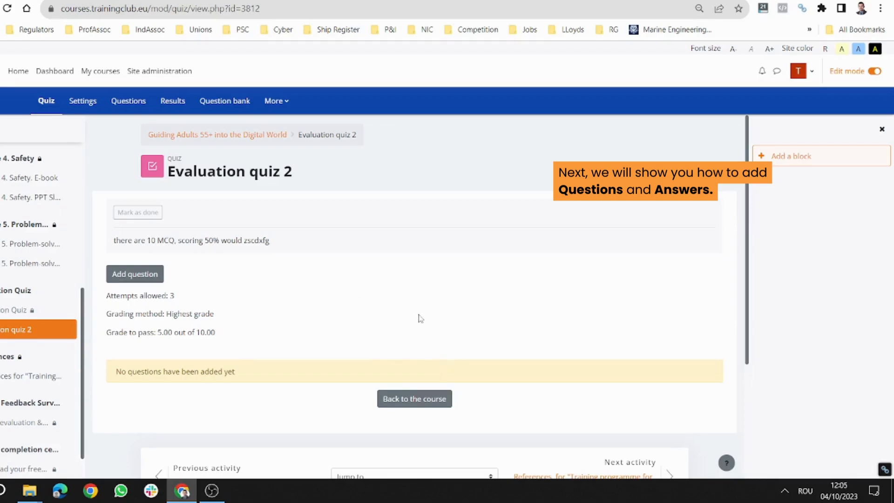
left_click(122, 274)
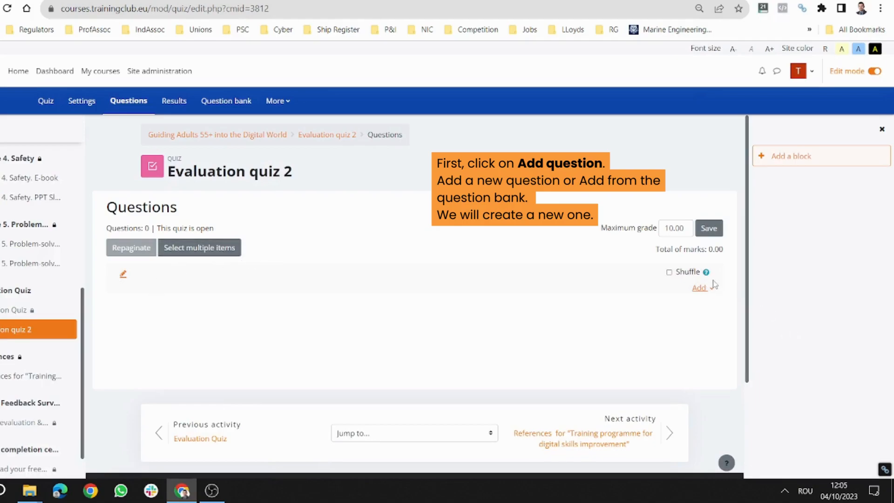
left_click(708, 293)
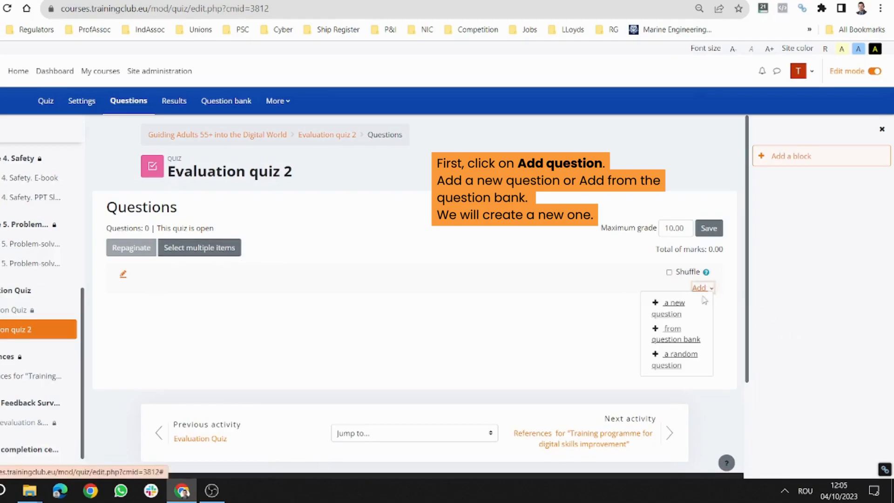
left_click(675, 316)
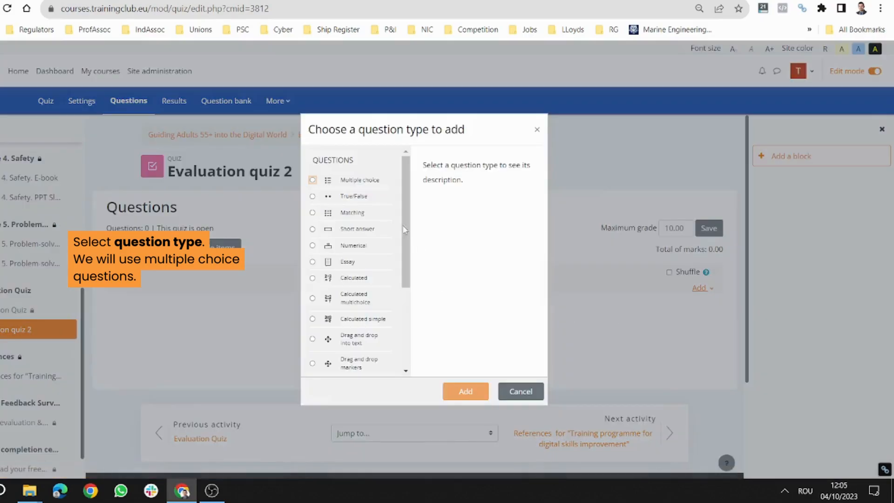
left_click(361, 185)
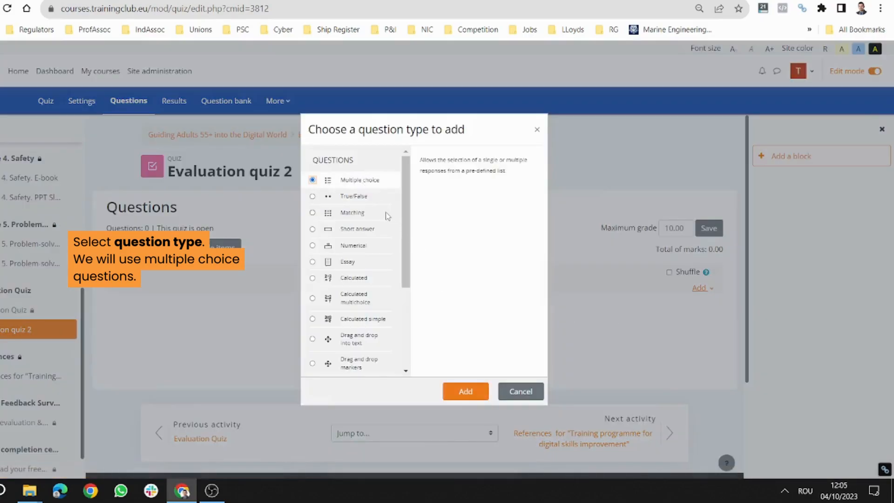
left_click(465, 391)
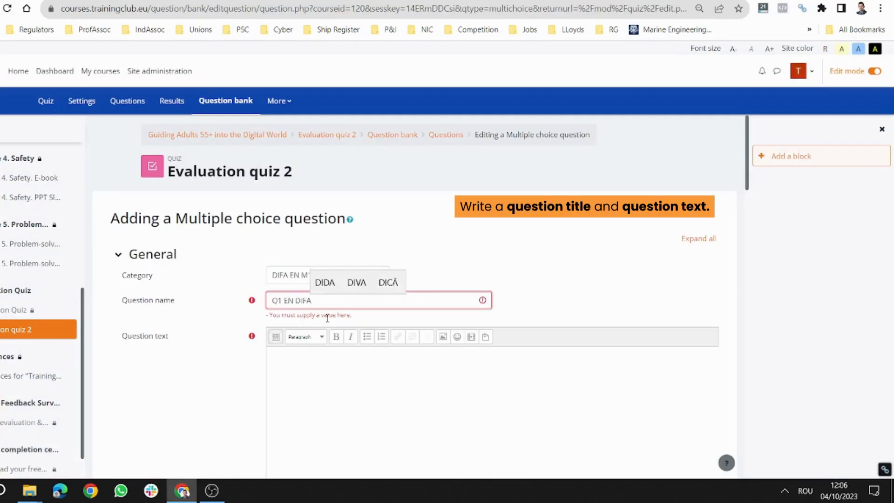
- Enter the question text "What ?" and fill in the first three answer choices as "main", "secondary" and "third"
left_click(306, 393)
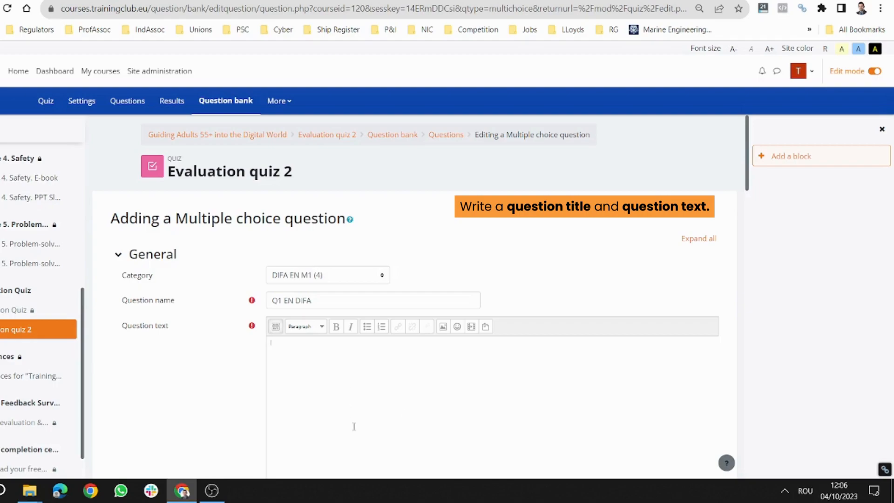
type("What is")
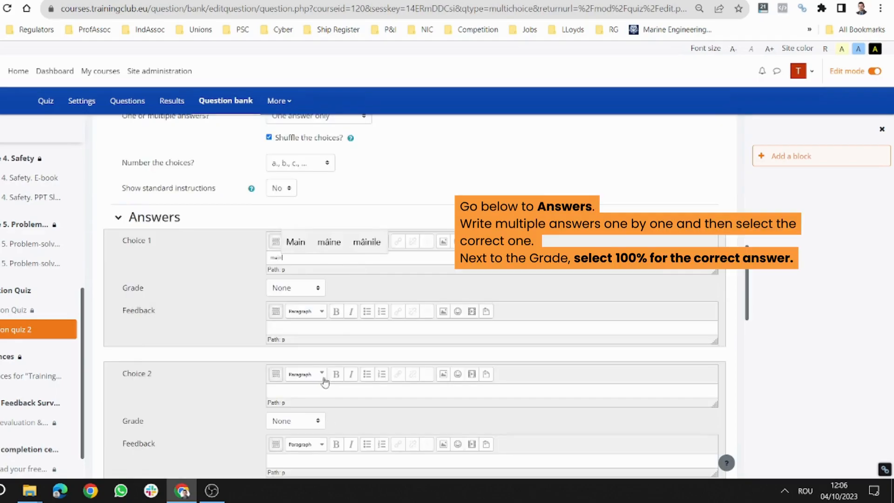
left_click(310, 392)
type("se")
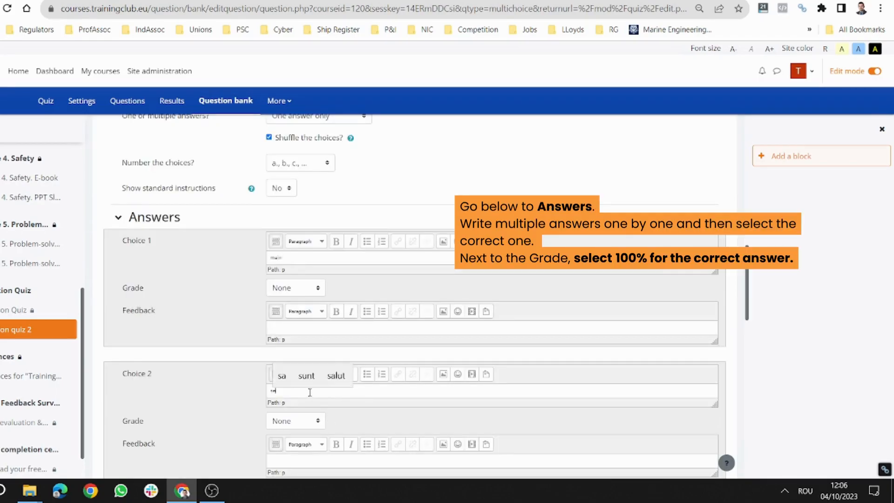
type("condary")
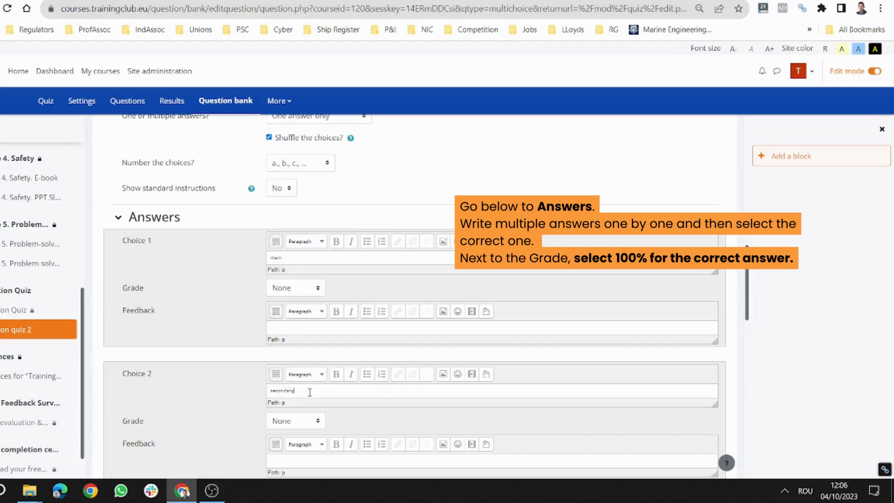
scroll(296, 387, "down", 4)
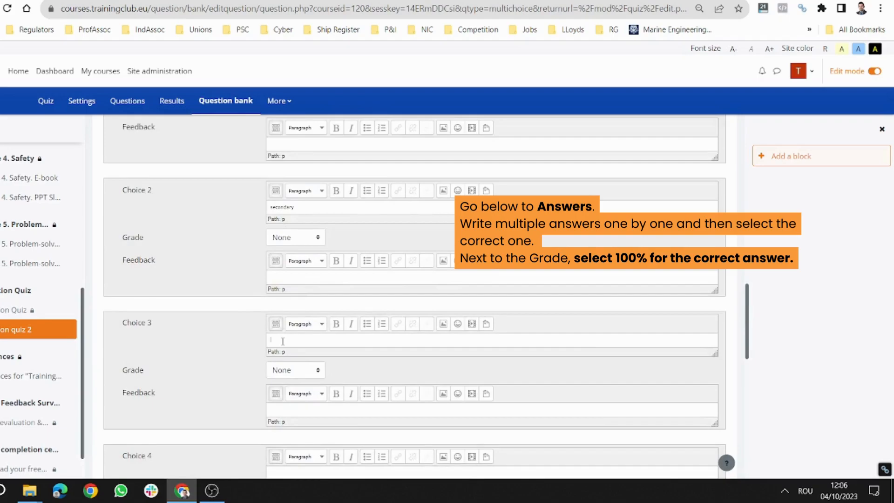
left_click(282, 342)
type("third")
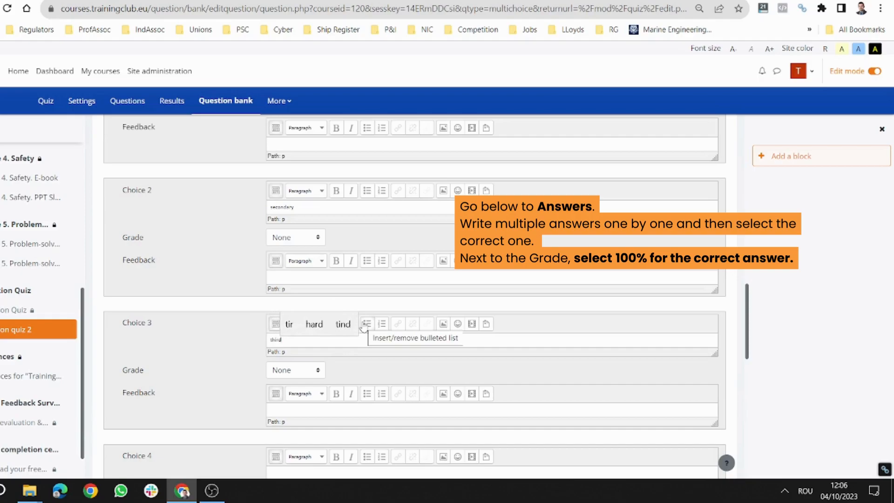
- Set the grade of the "secondary" choice to 100% as the correct answer and save the question
scroll(364, 328, "up", 1)
scroll(364, 328, "up", 1)
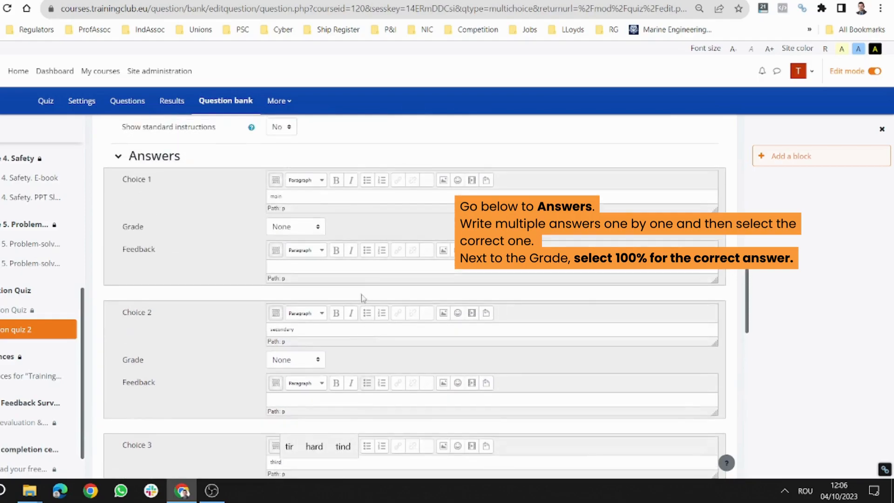
left_click(302, 229)
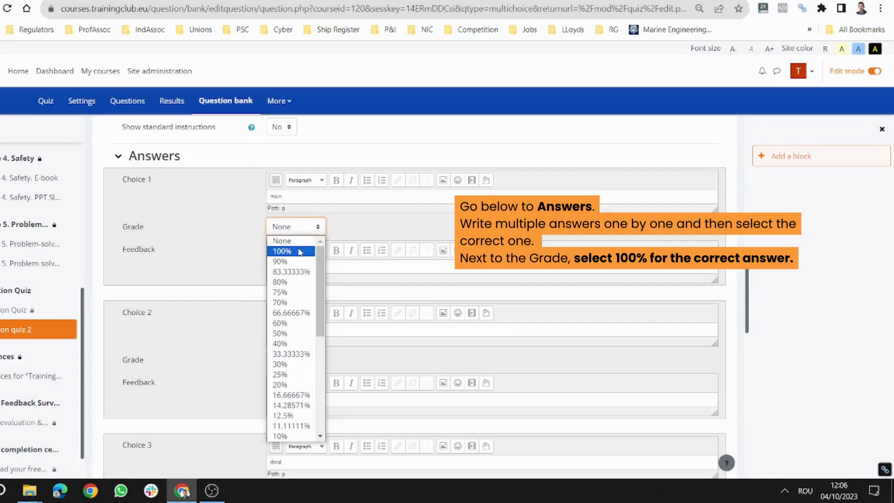
left_click(353, 233)
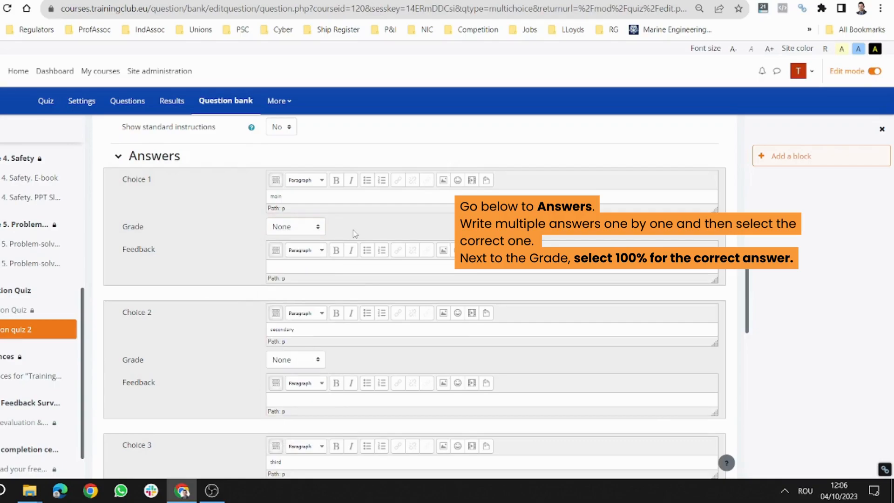
left_click(307, 360)
left_click(284, 160)
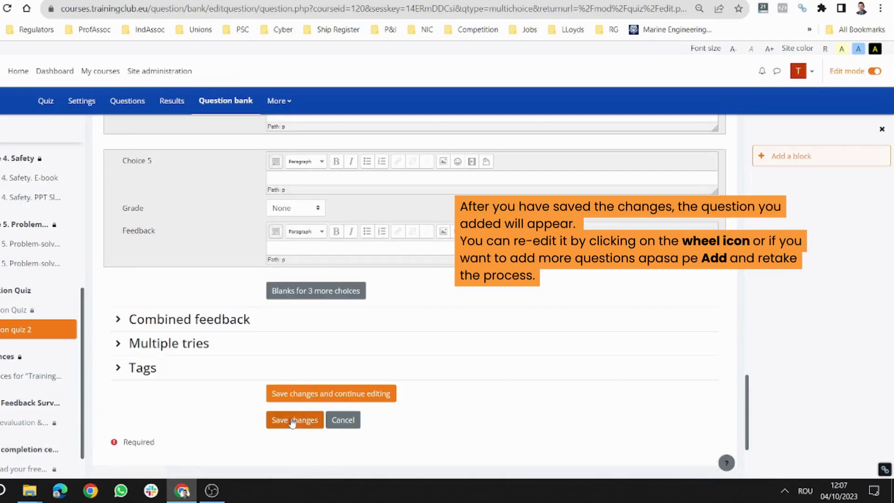
left_click(292, 421)
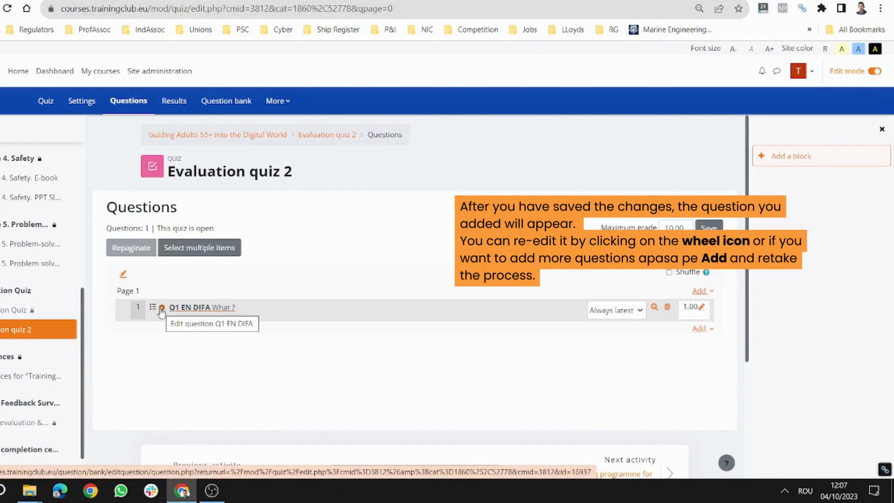
- Add another new Multiple choice question after Q1 EN DIFA and begin its question name with "d"
left_click(702, 328)
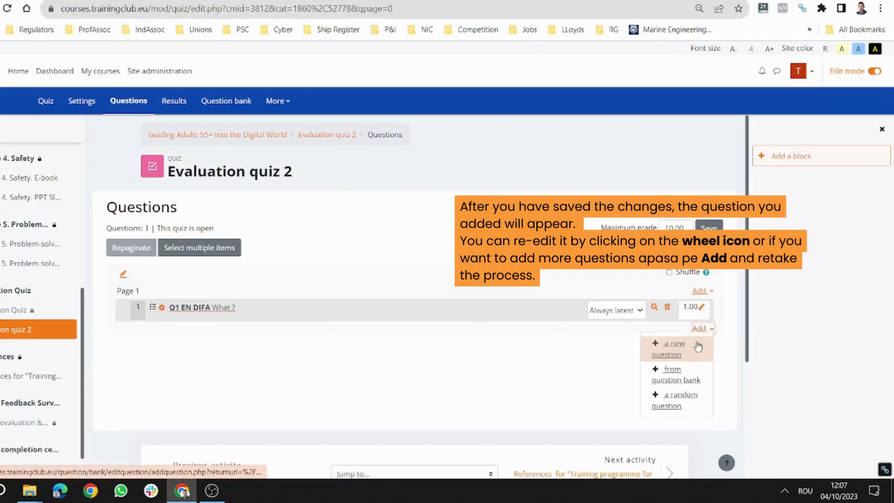
left_click(688, 352)
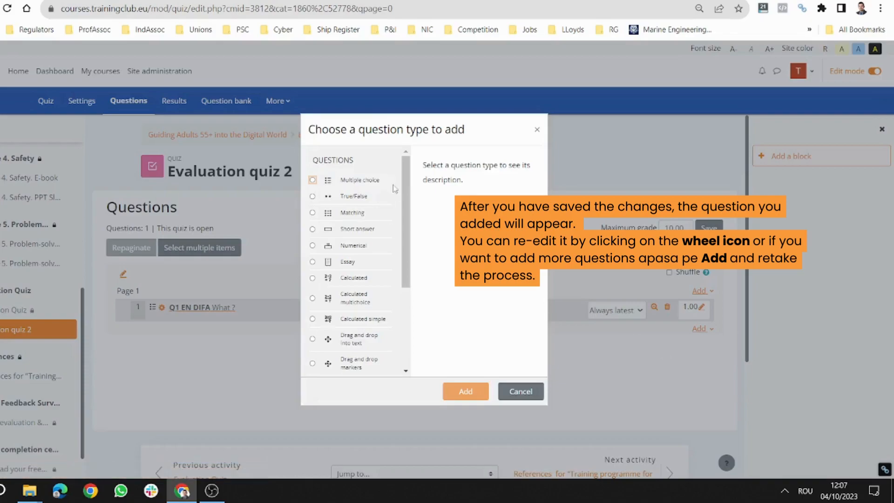
left_click(371, 185)
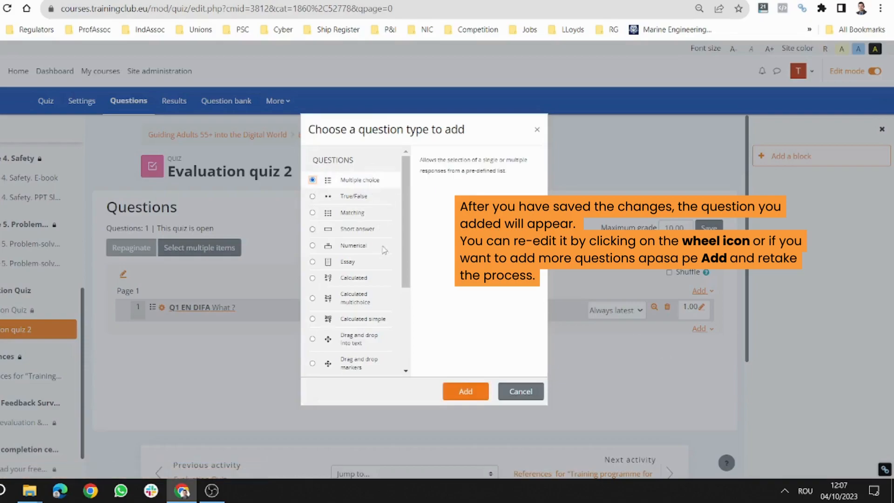
left_click(464, 391)
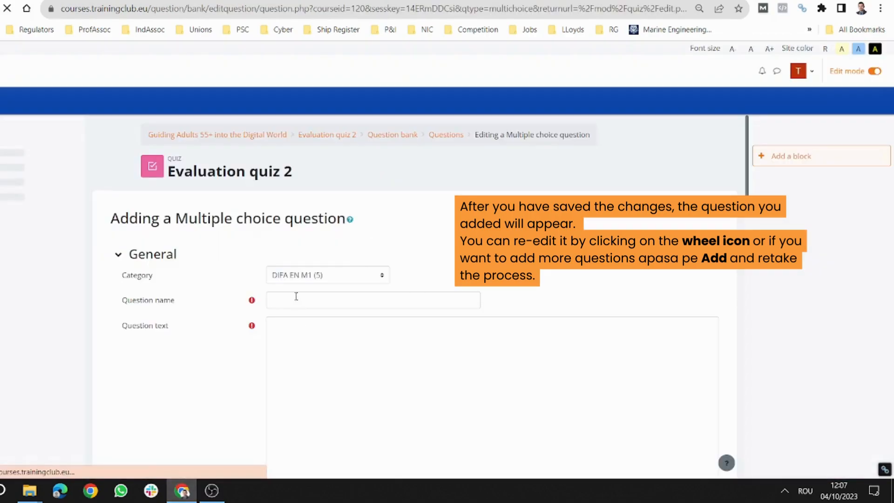
left_click(296, 298)
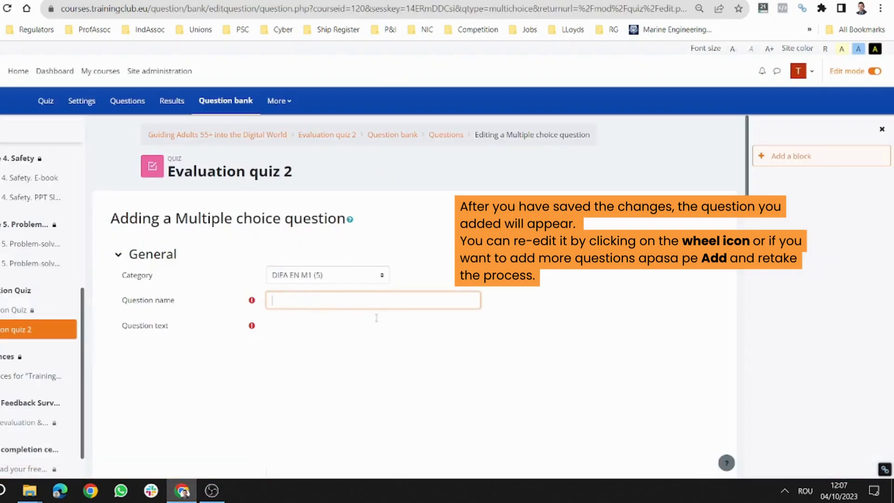
type("d")
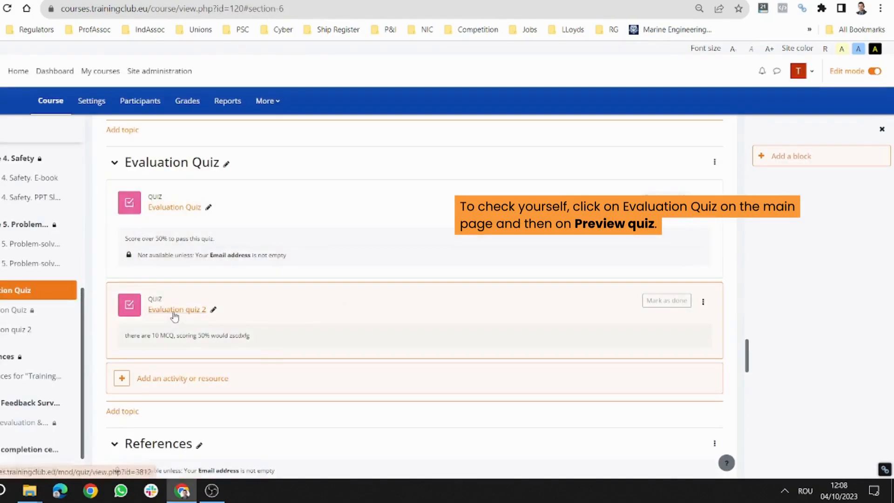
- Preview Evaluation quiz 2, answer "What ?" with "secondary" and "When ?" with "day after", and finish the attempt
left_click(174, 312)
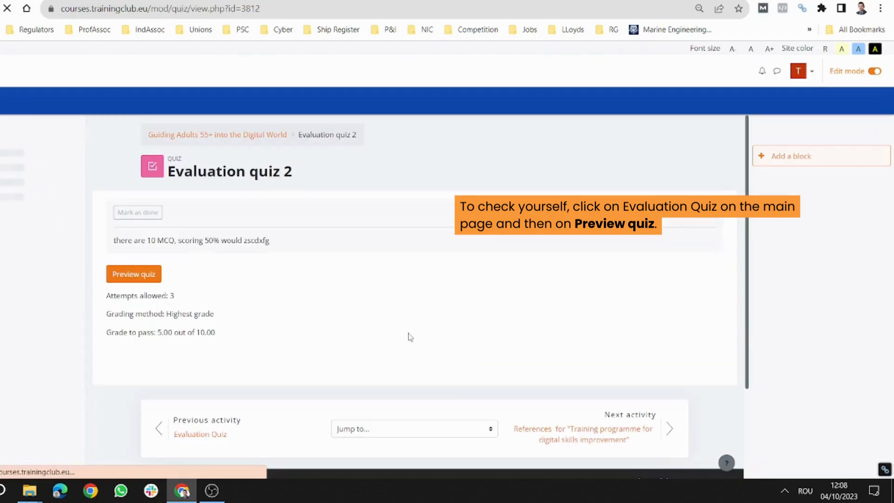
left_click(145, 275)
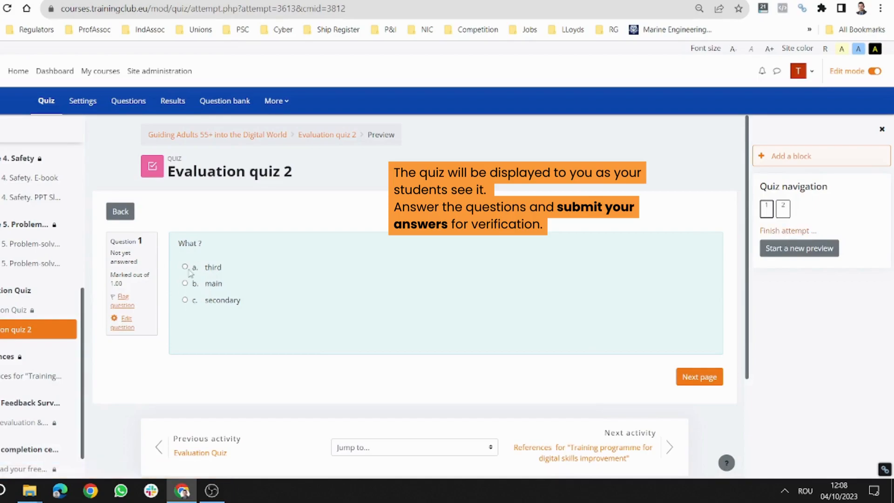
left_click(186, 301)
left_click(714, 378)
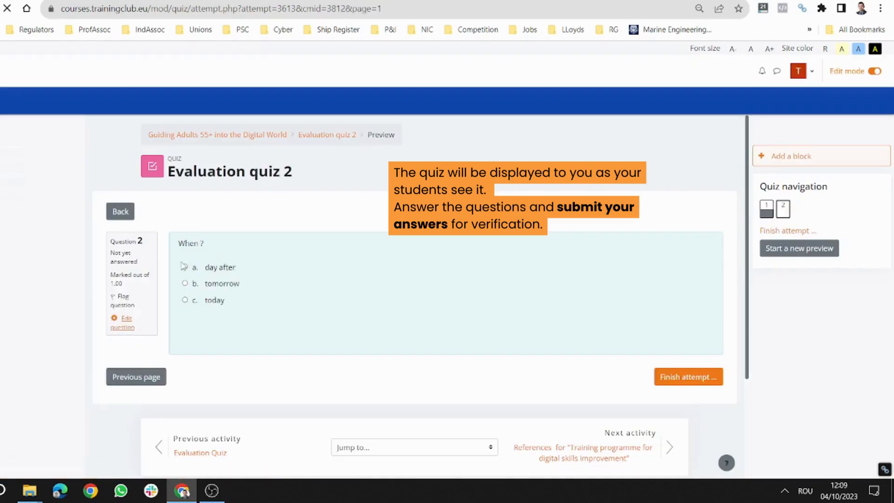
left_click(185, 268)
left_click(697, 376)
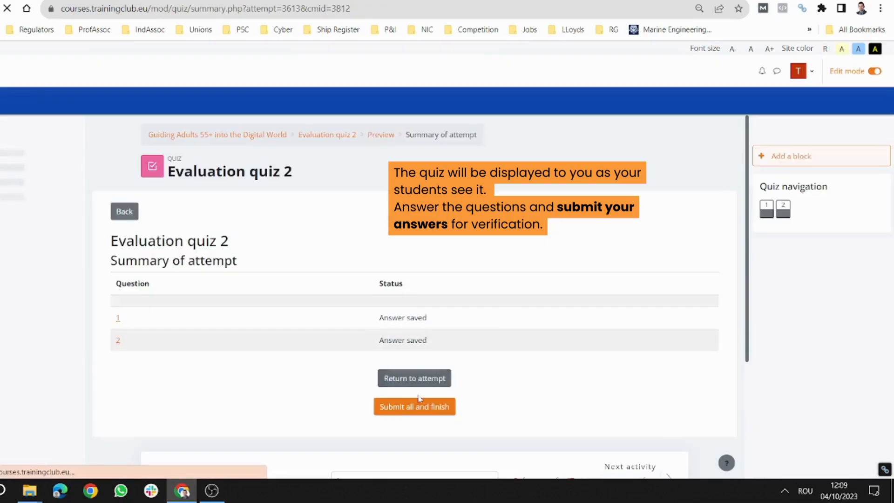
- Submit all answers of the preview attempt and review the feedback on both questions
left_click(414, 408)
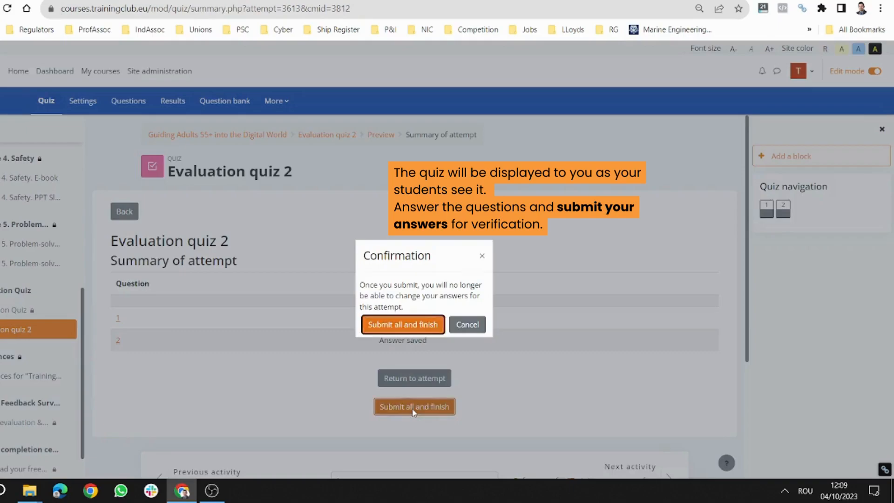
left_click(398, 329)
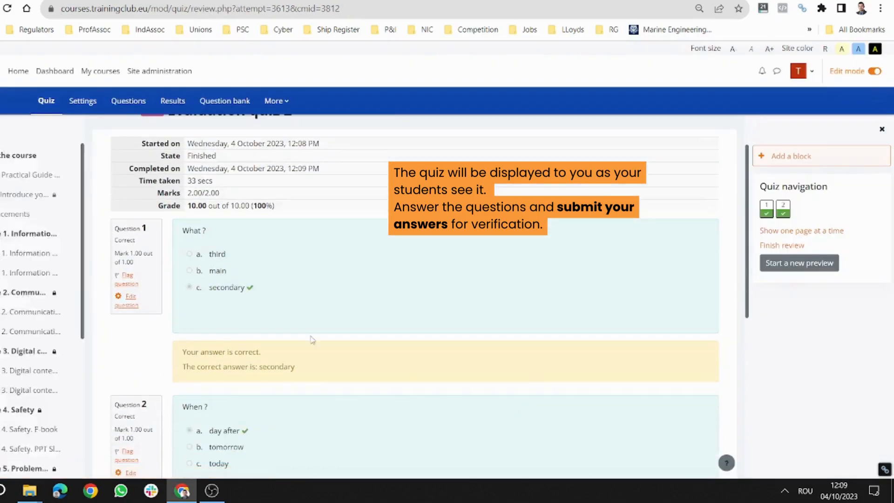
scroll(249, 378, "down", 4)
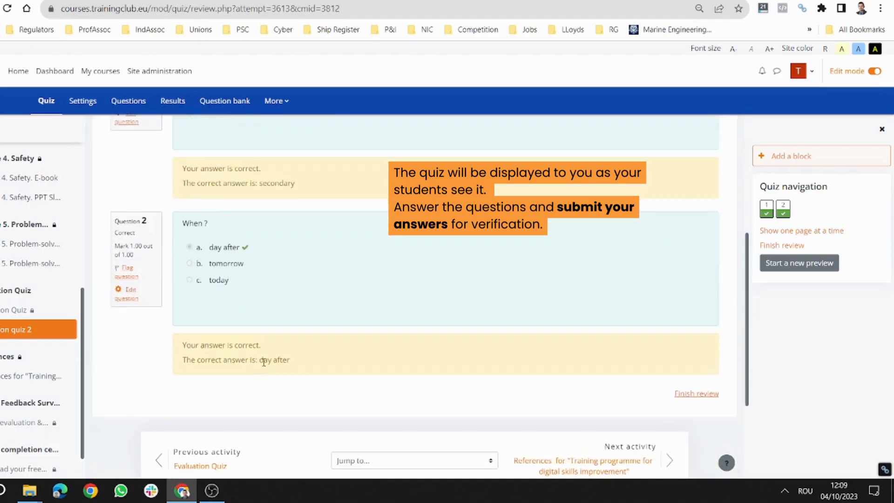
scroll(264, 361, "down", 2)
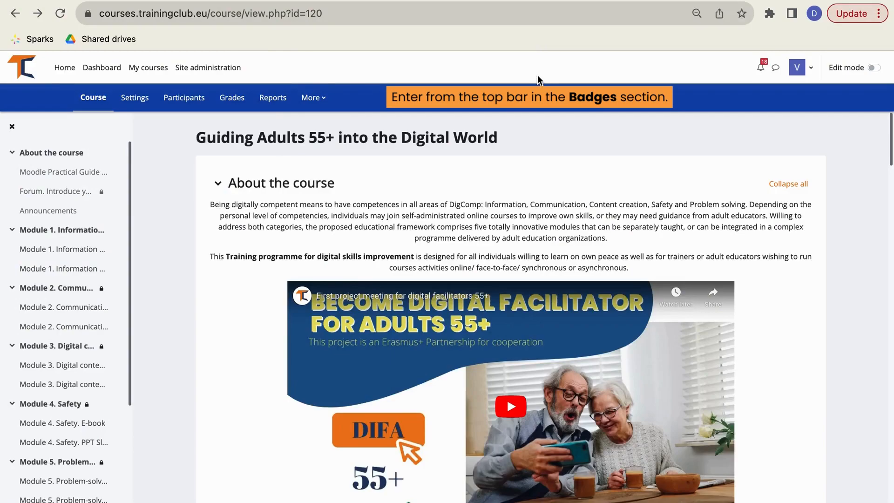
- Open the course's badges from the course page and start adding a new badge
left_click(316, 104)
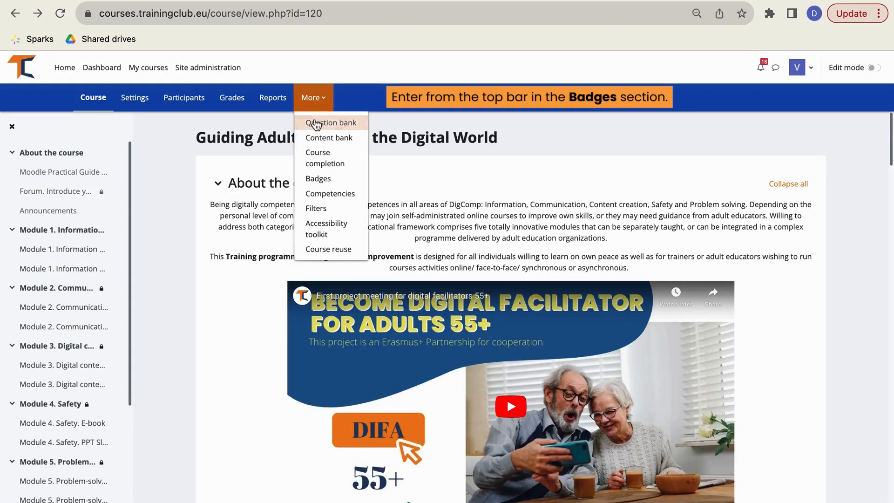
left_click(320, 182)
left_click(350, 189)
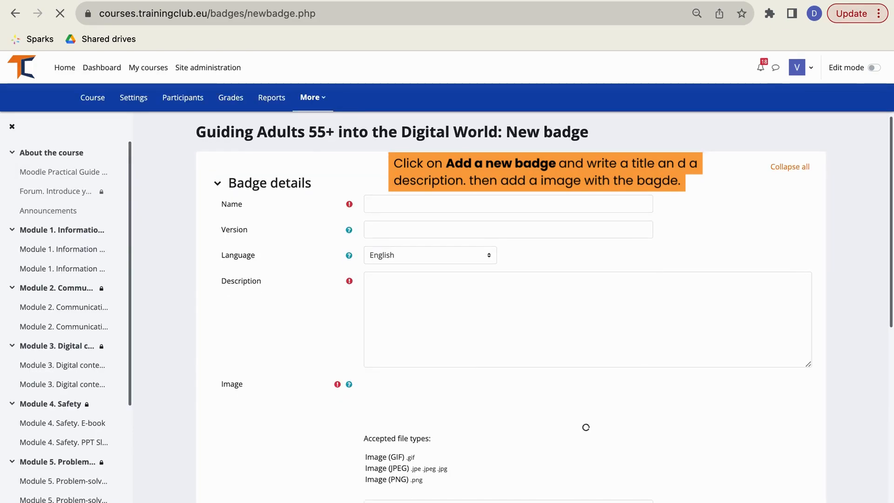
- Go through the new badge's name, description and image file fields
scroll(511, 307, "down", 1)
scroll(510, 307, "up", 1)
scroll(511, 308, "up", 1)
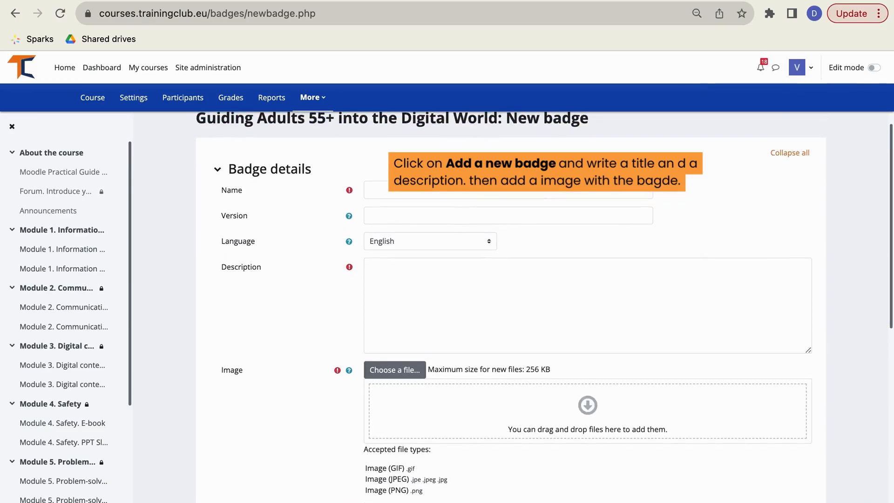
left_click(442, 208)
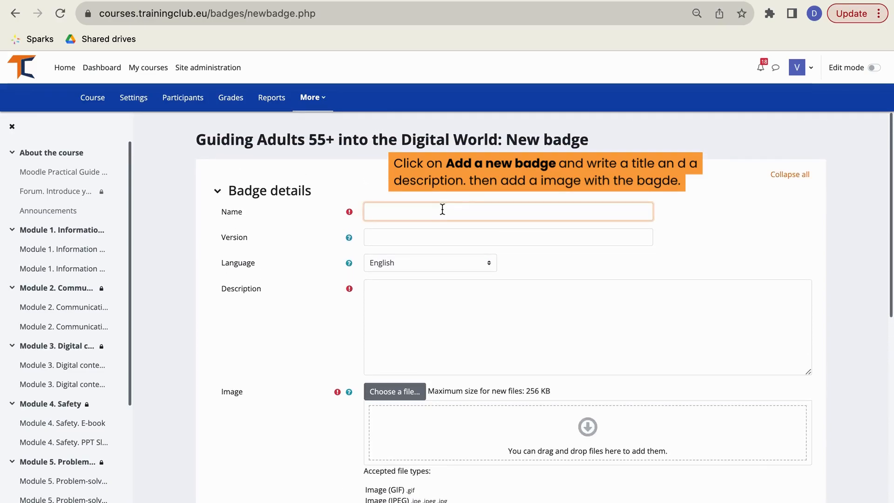
left_click(406, 294)
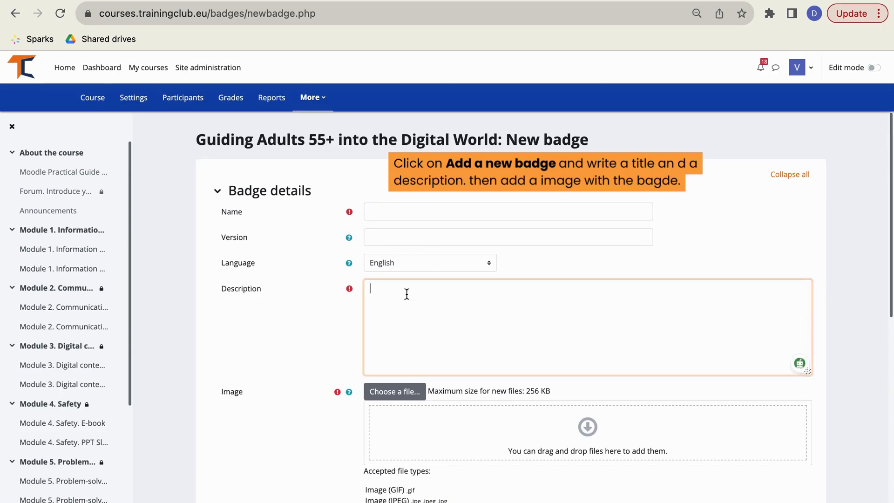
left_click(418, 396)
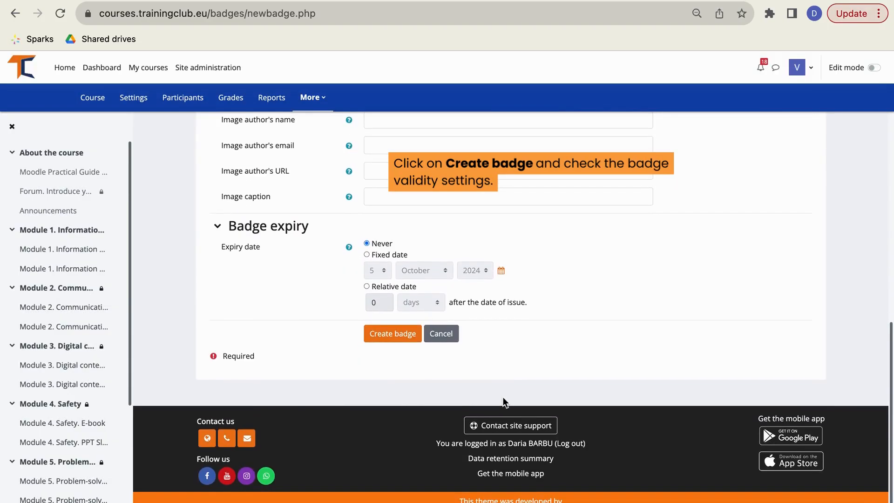
- Review the image author fields and the badge expiry options, then submit the form to create the badge
scroll(503, 396, "up", 1)
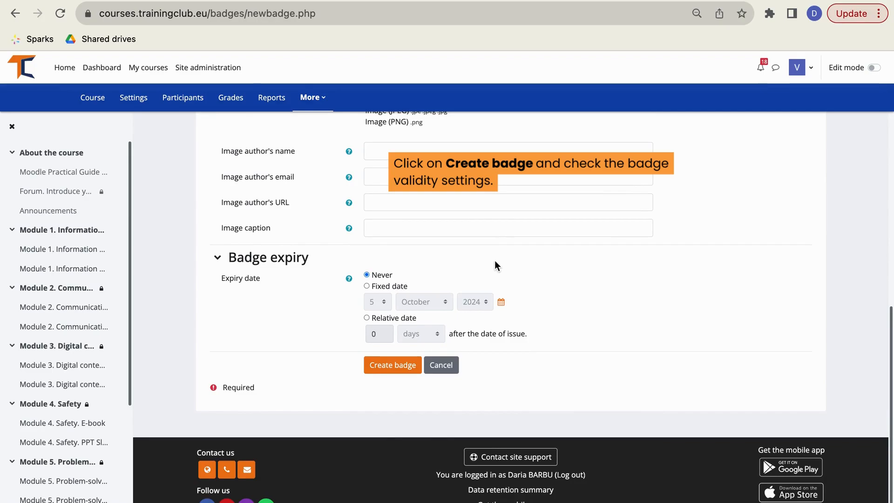
scroll(494, 261, "up", 3)
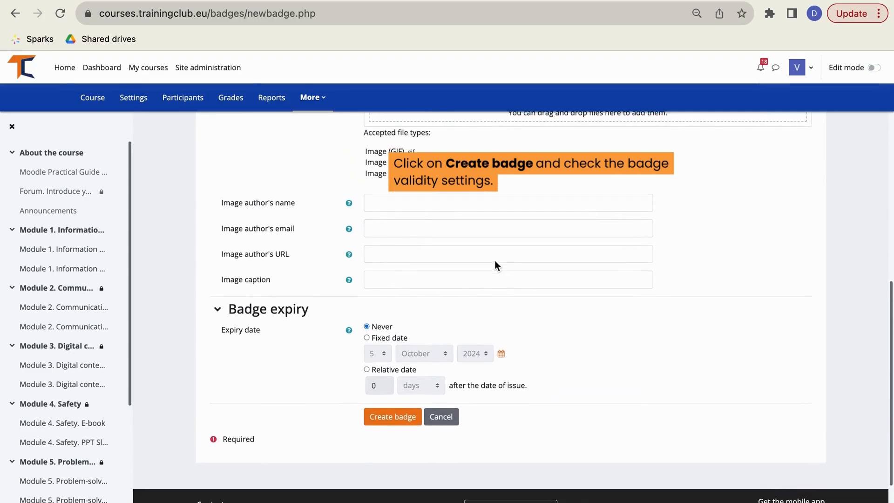
scroll(495, 261, "down", 1)
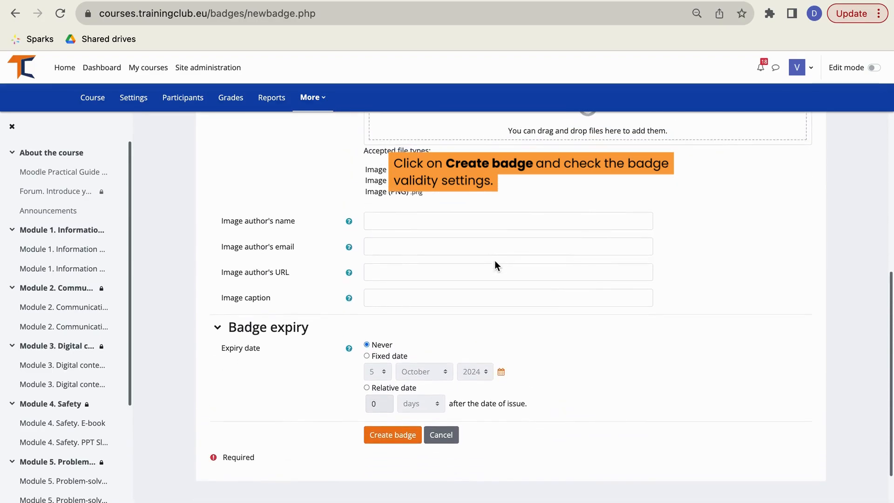
left_click(412, 440)
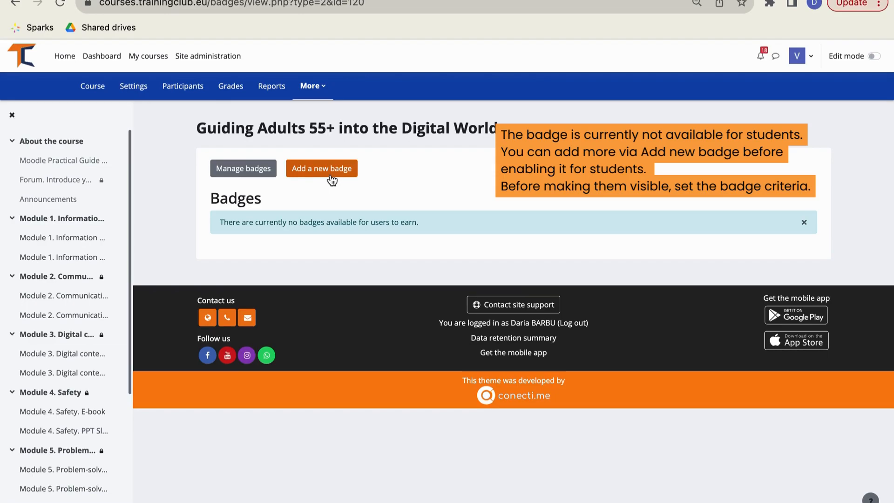
- Open the Digital Facilitator badge's settings from the badge management list and go to its criteria and the criteria types that can be added
left_click(255, 175)
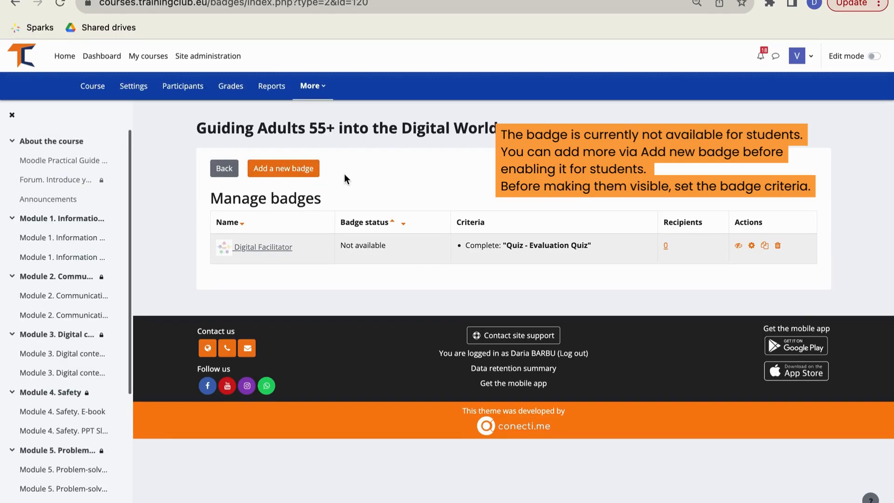
left_click(300, 174)
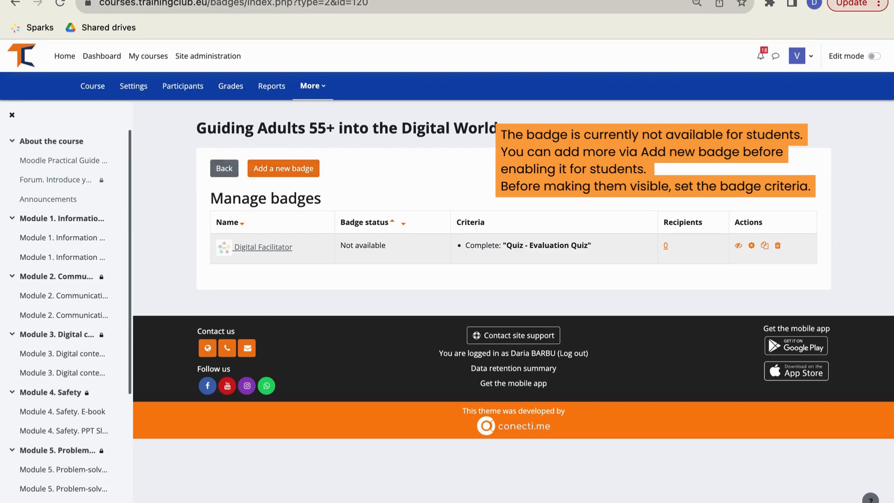
left_click(751, 247)
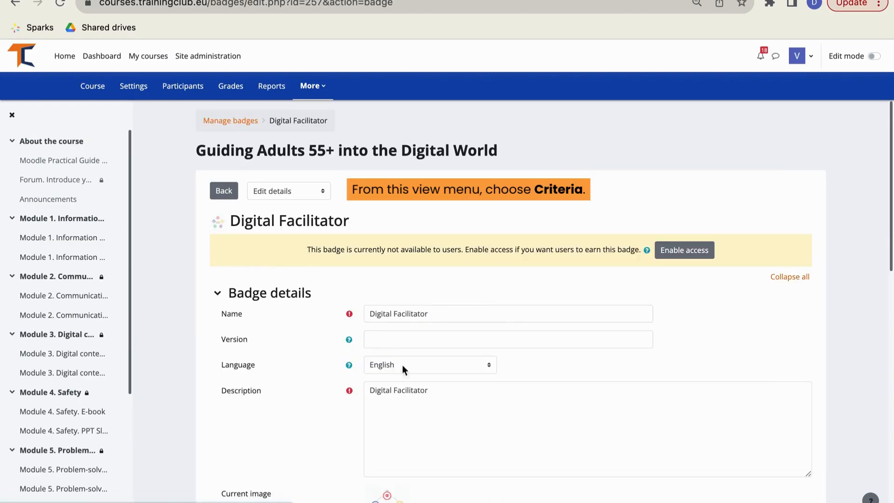
left_click(320, 192)
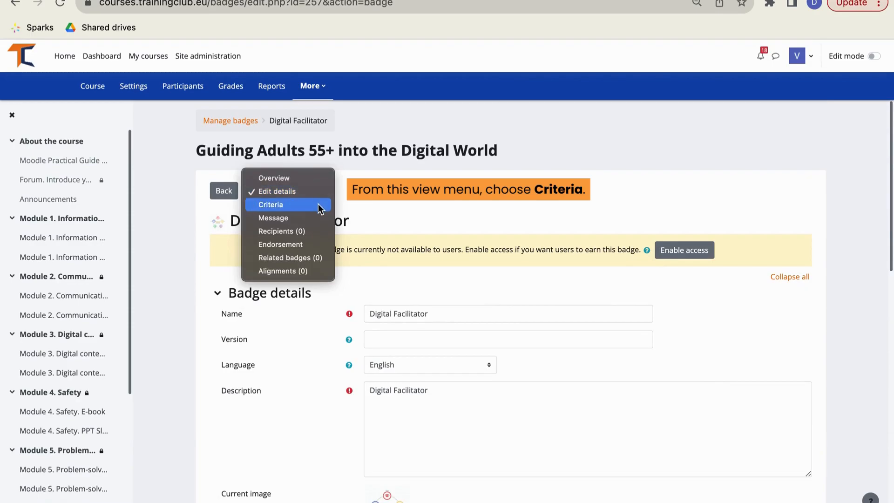
left_click(319, 204)
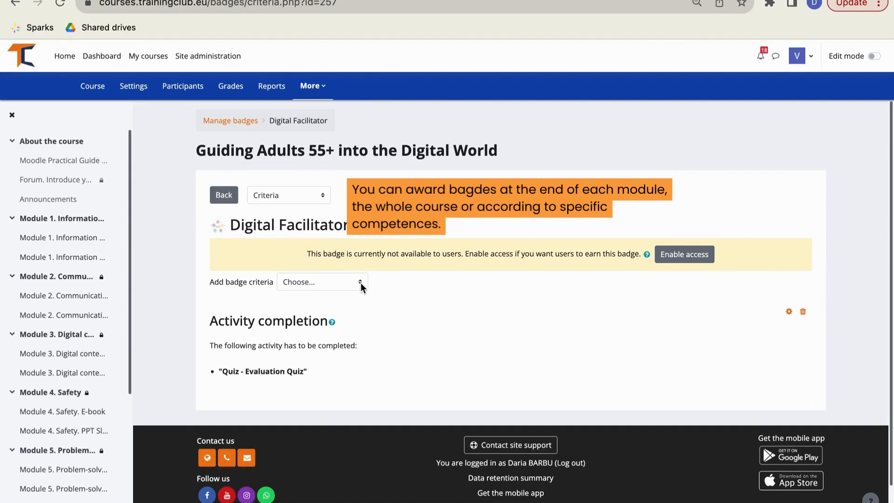
left_click(360, 282)
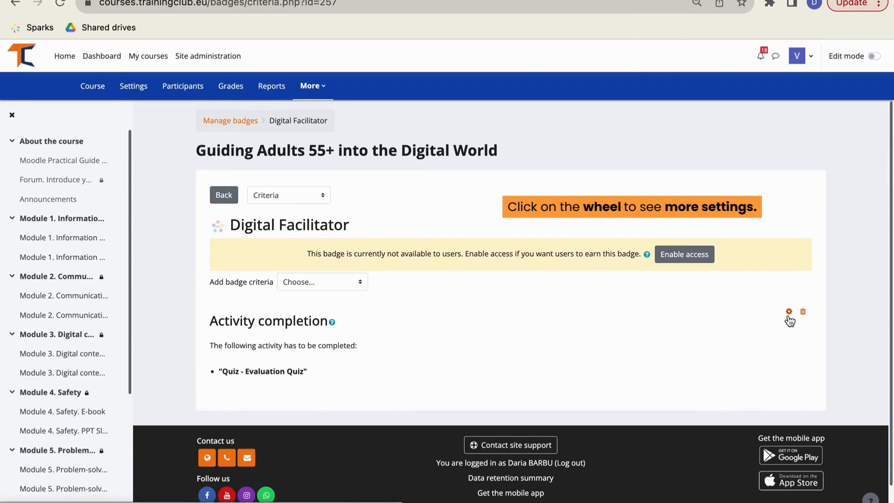
- Review the badge's activity completion criterion and save it with Evaluation Quiz selected and completion on any of the selected activities
left_click(788, 312)
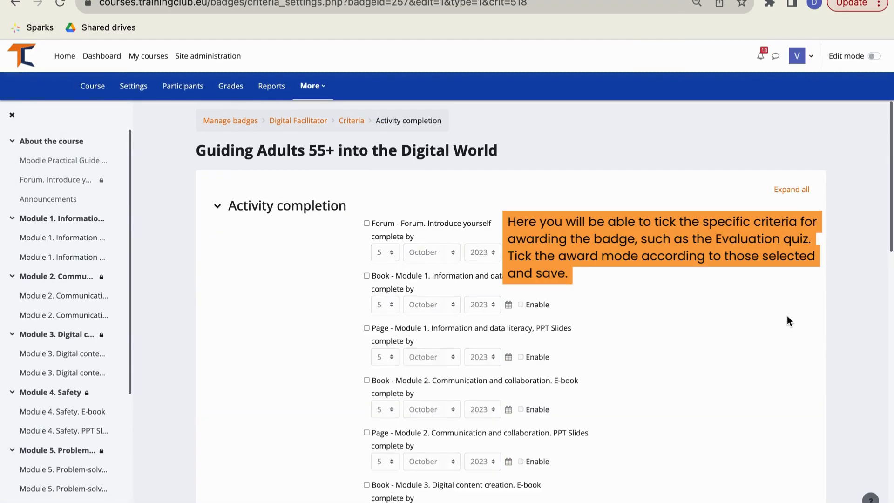
scroll(787, 316, "down", 2)
scroll(787, 317, "down", 3)
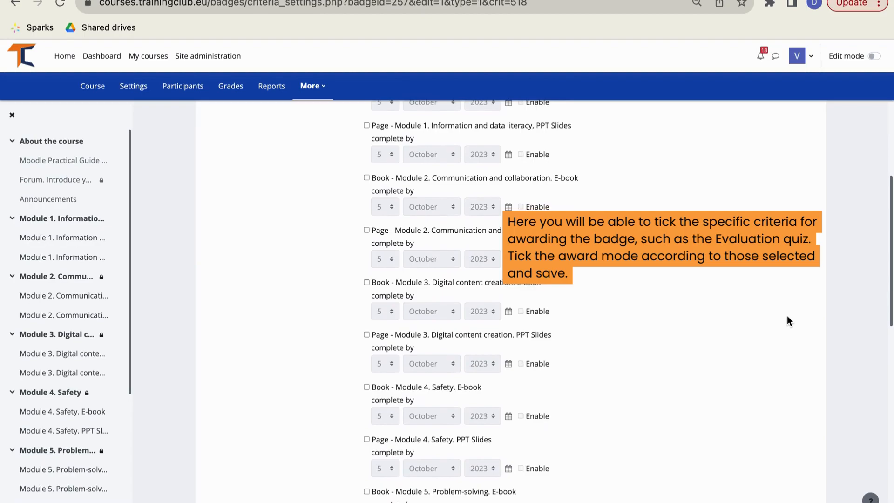
scroll(787, 315, "down", 5)
scroll(789, 316, "down", 3)
scroll(788, 318, "down", 2)
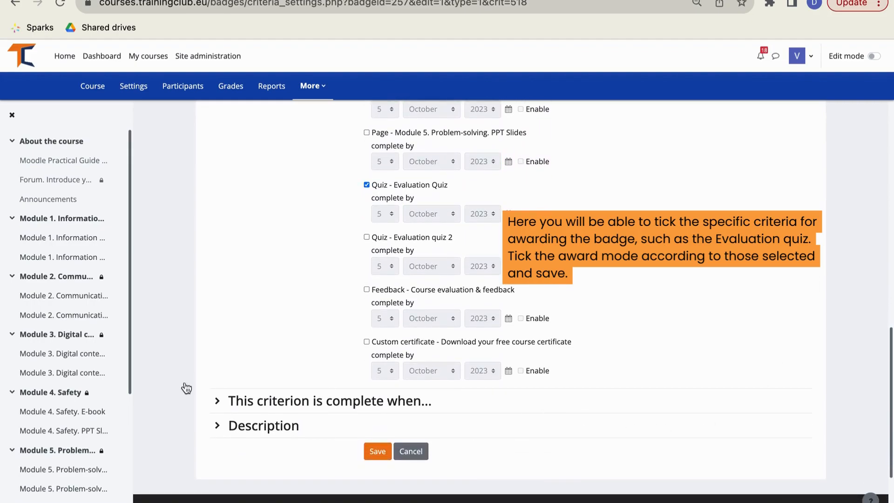
left_click(217, 400)
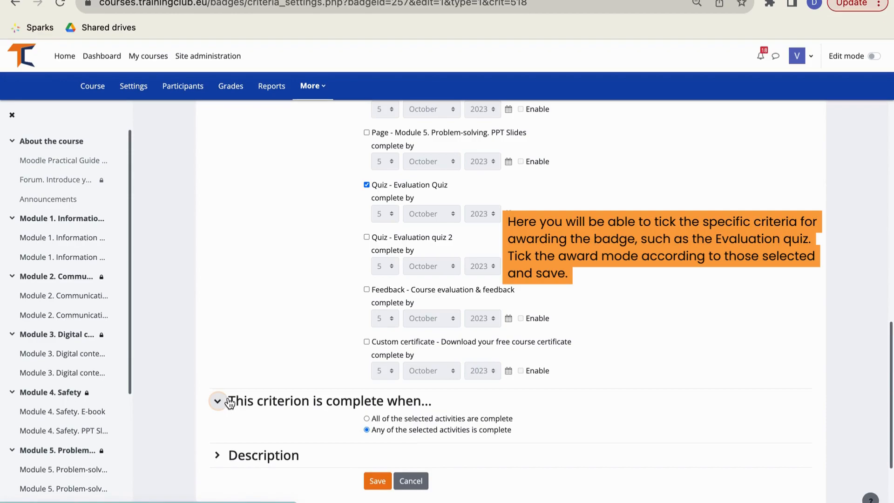
scroll(264, 335, "down", 1)
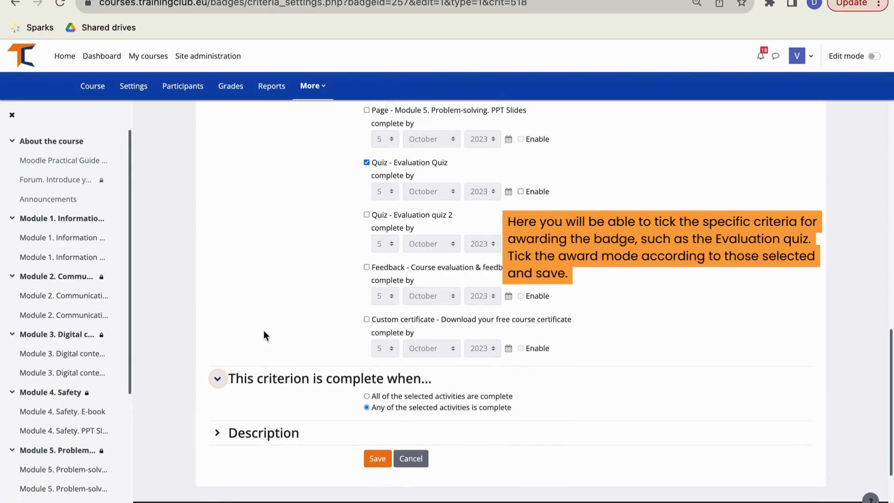
left_click(377, 447)
- Open the Digital Facilitator badge's overview and check its details, issuer, expiry and criteria
left_click(323, 195)
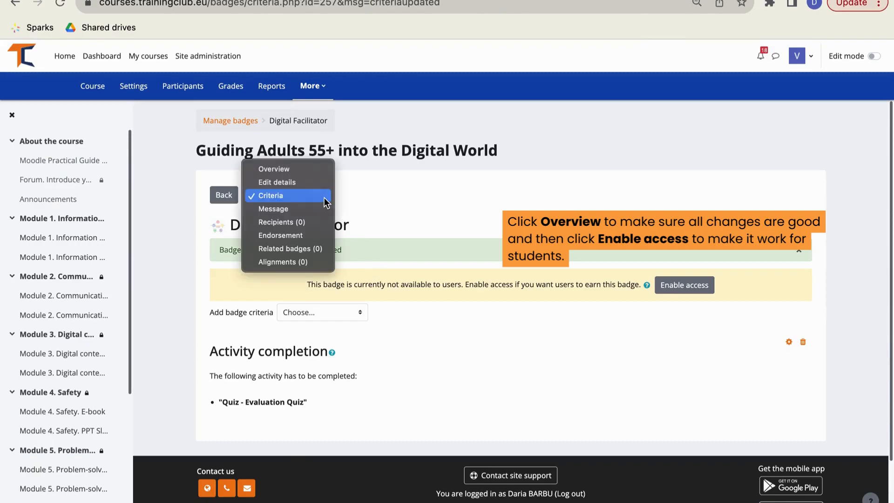
left_click(319, 173)
scroll(596, 351, "down", 5)
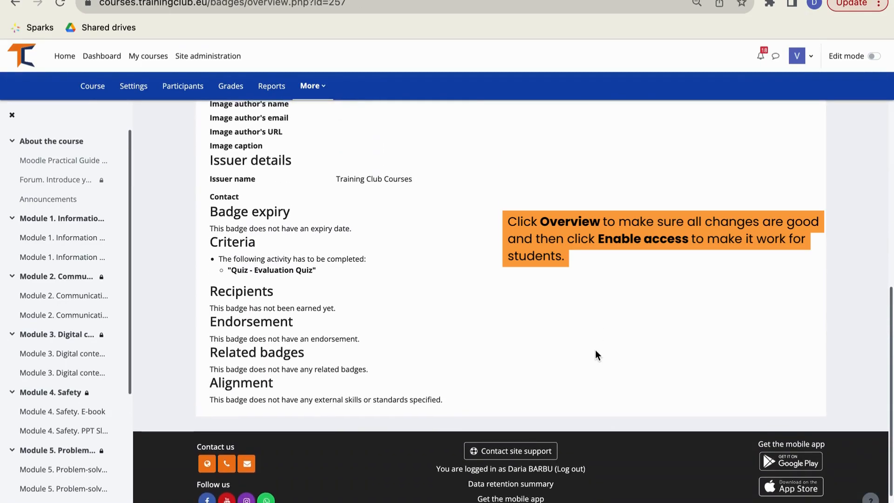
scroll(595, 356, "up", 4)
scroll(591, 422, "up", 4)
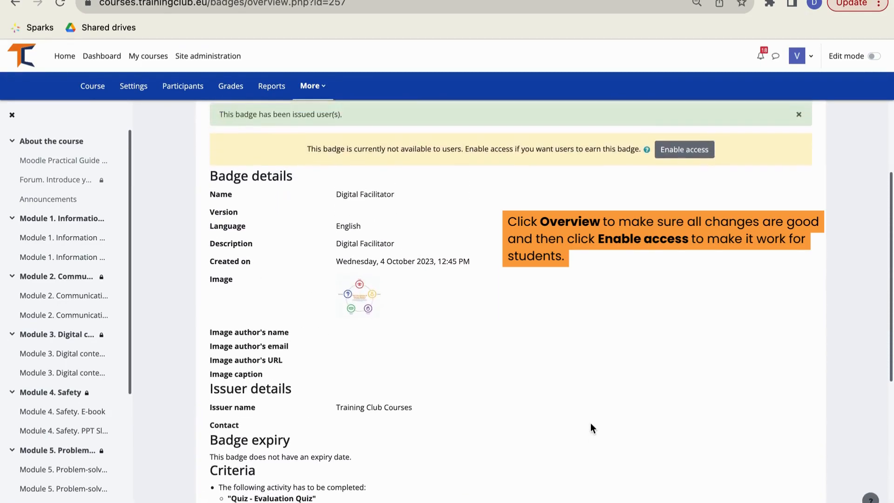
scroll(587, 459, "up", 1)
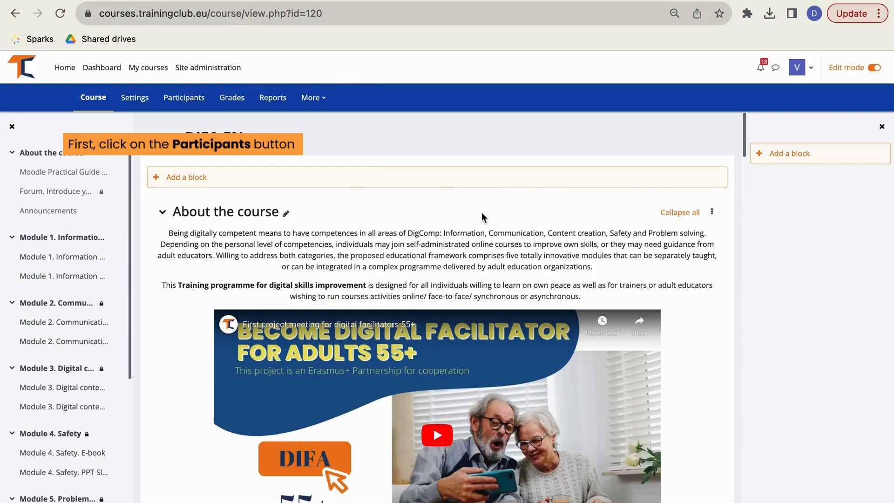
- Open the course participants, start enrolling users and browse the available user and cohort choices without selecting any
left_click(199, 99)
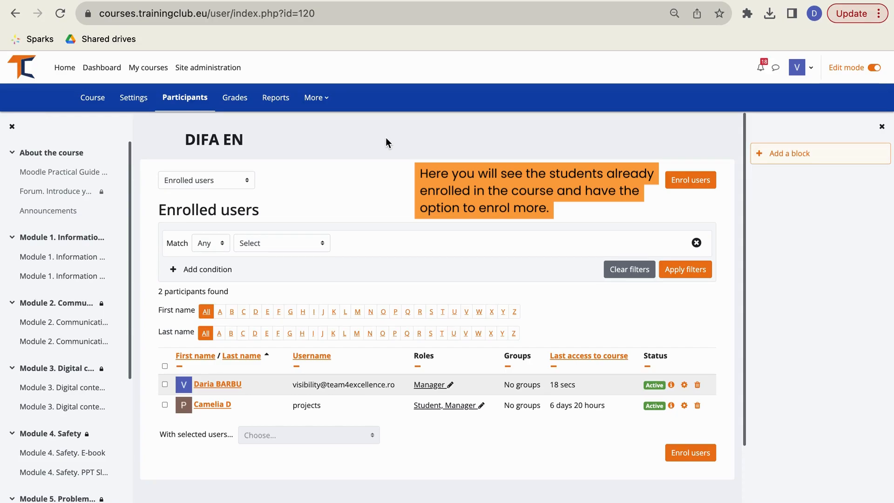
scroll(386, 138, "down", 3)
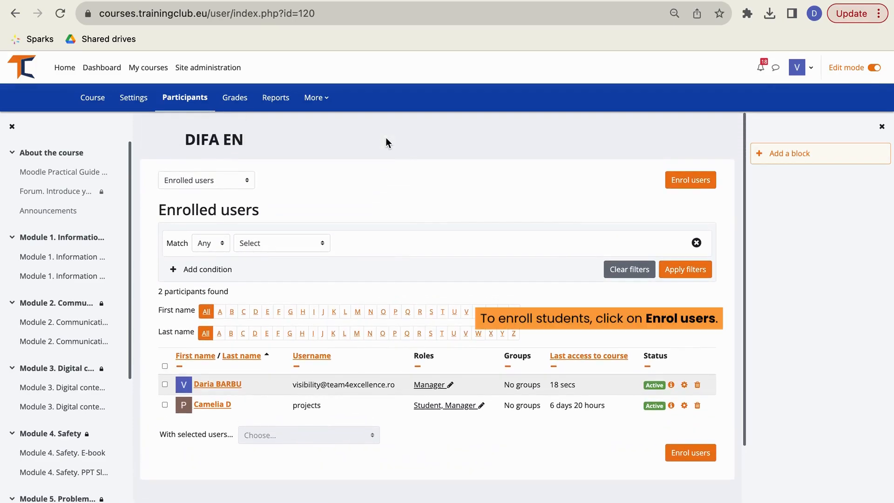
left_click(679, 188)
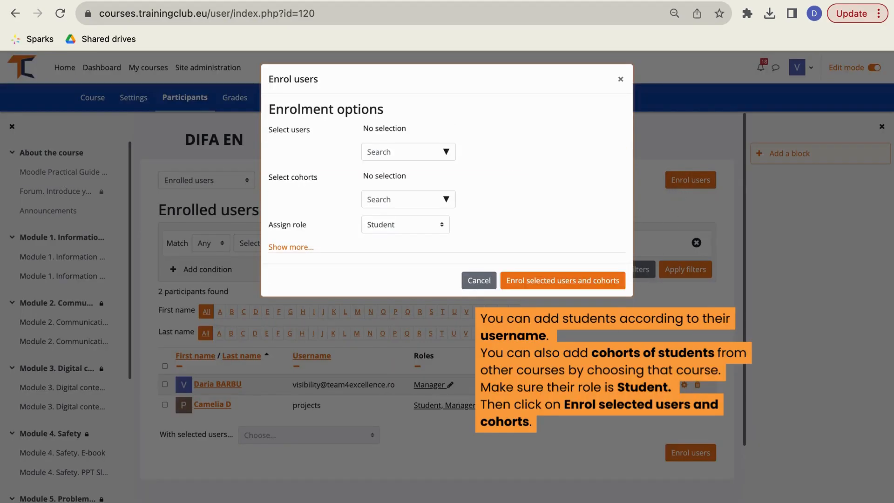
left_click(448, 153)
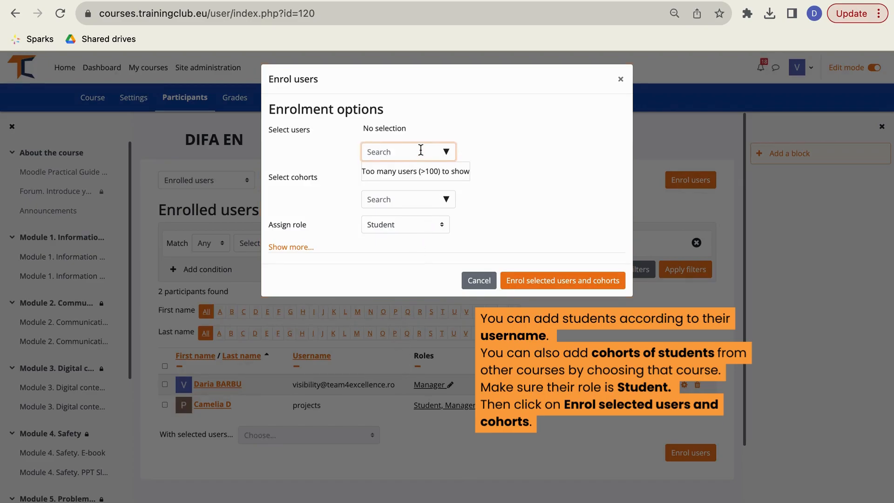
left_click(419, 196)
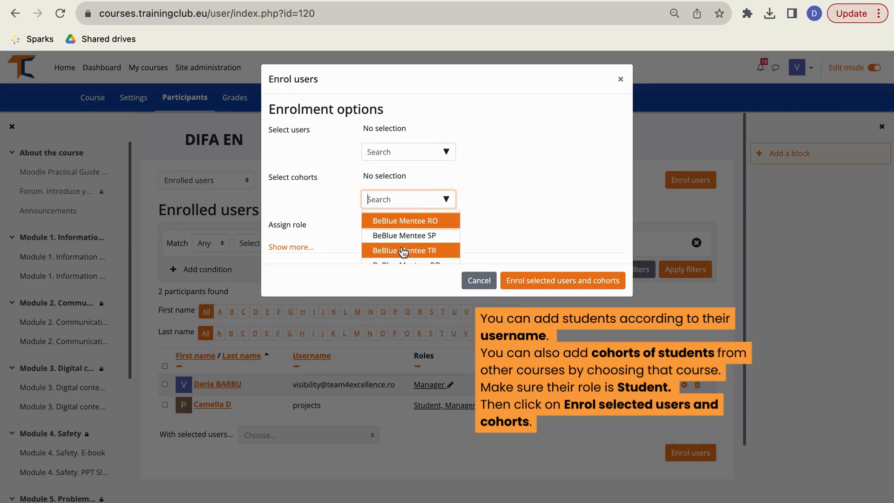
scroll(403, 252, "down", 5)
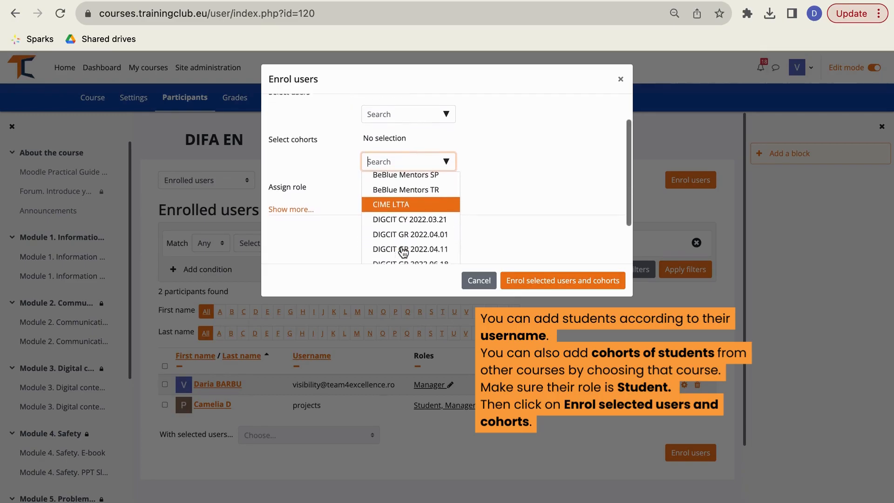
scroll(403, 252, "up", 3)
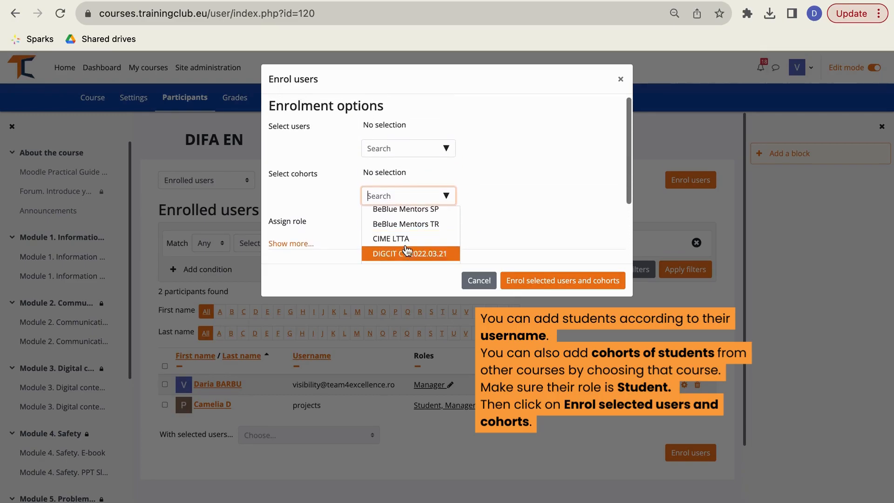
left_click(488, 200)
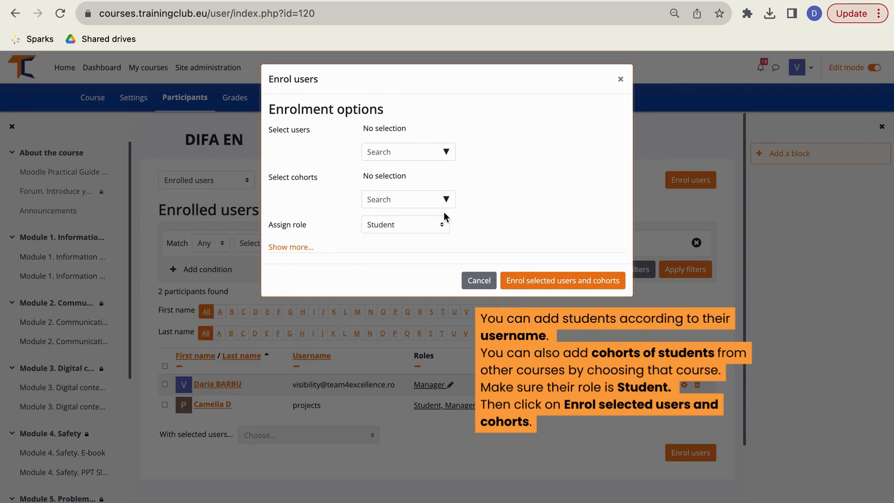
- Assign the Student role in the enrolment options and submit the enrolment of selected users and cohorts
left_click(443, 226)
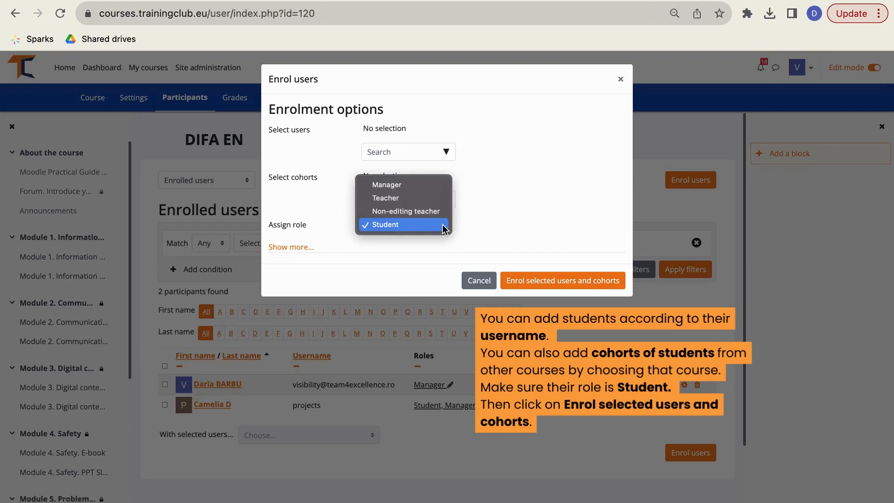
left_click(442, 227)
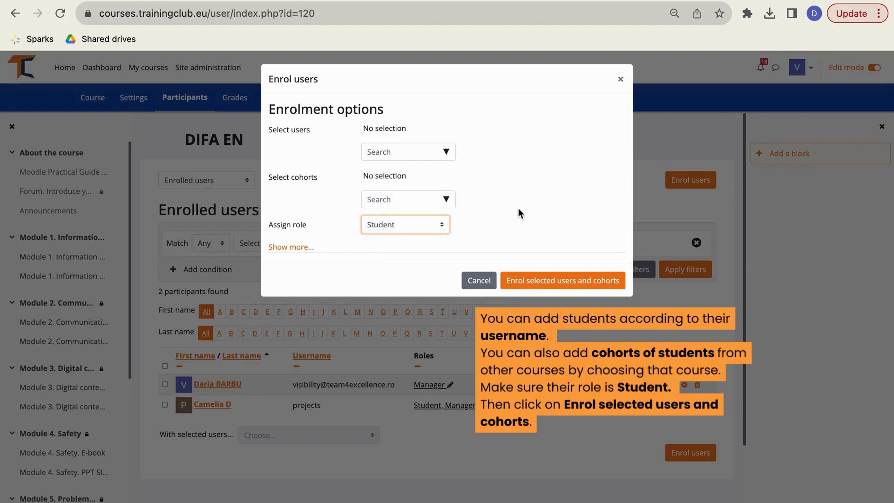
left_click(536, 287)
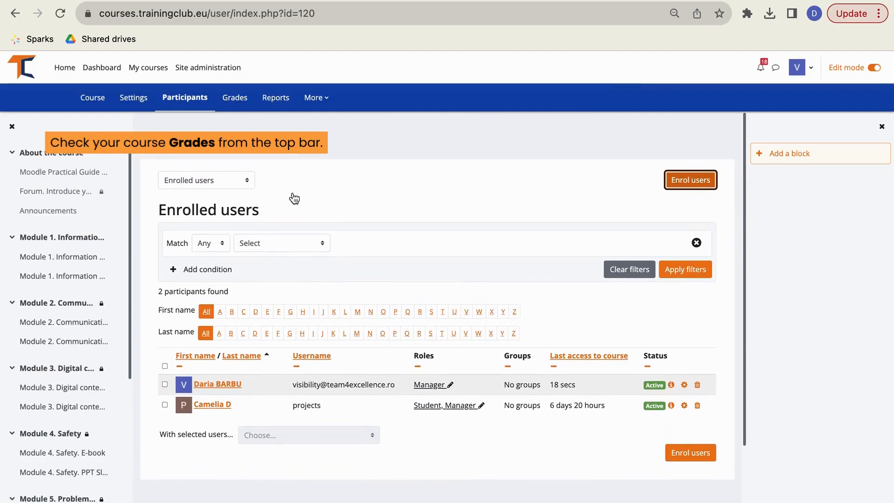
- Examine the grader report's Evaluation Quiz and Course total grade fields, then open the listed student's individual grade view
left_click(236, 109)
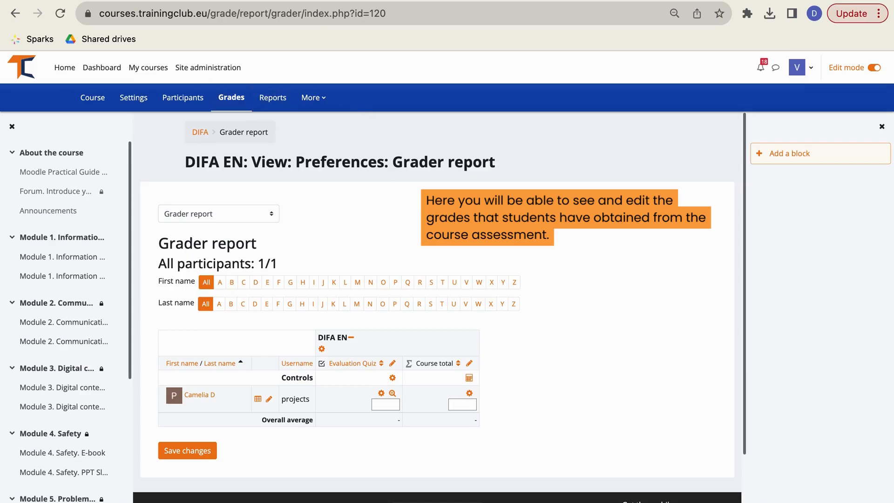
scroll(504, 246, "down", 1)
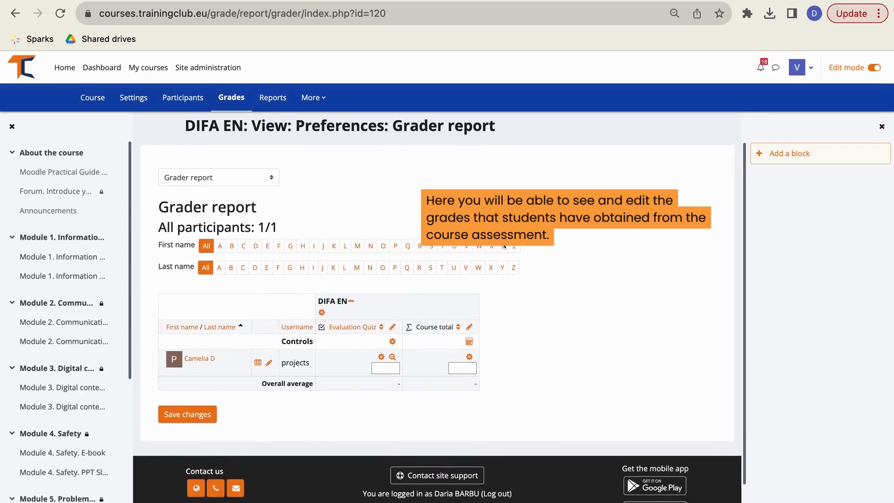
scroll(504, 246, "up", 1)
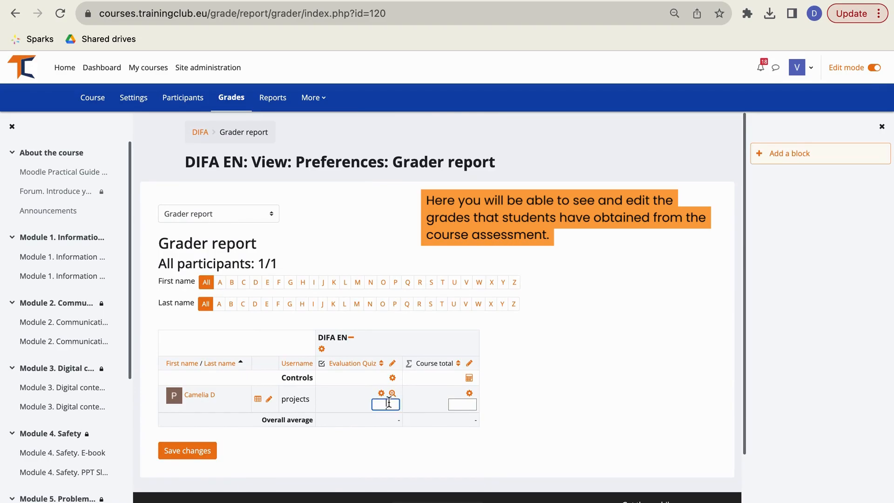
left_click(455, 405)
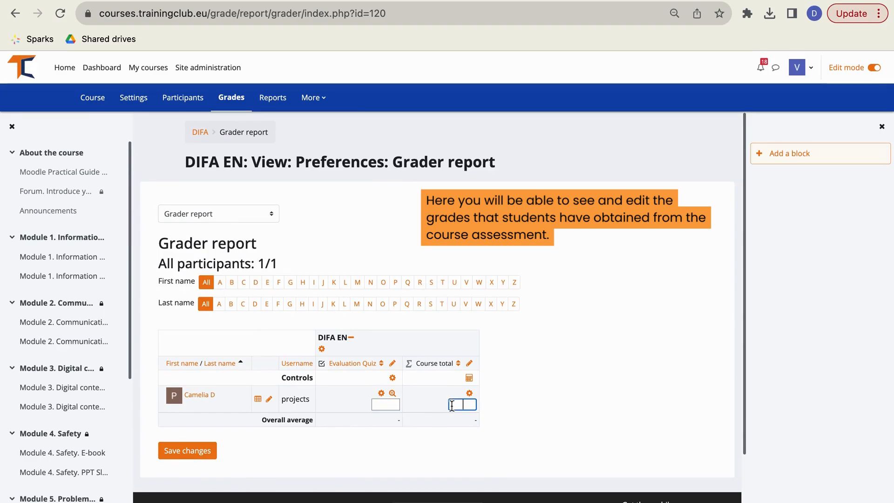
left_click(269, 400)
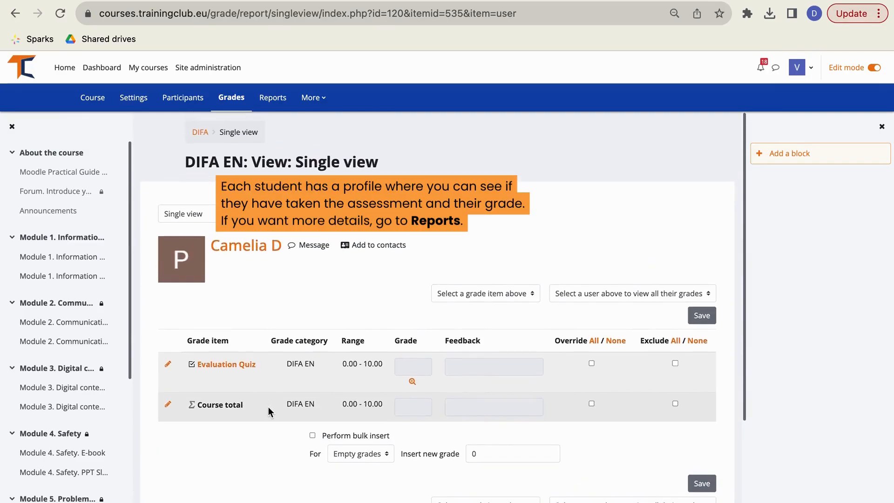
- Open the course reports and look through the live logs of the past hour
left_click(278, 112)
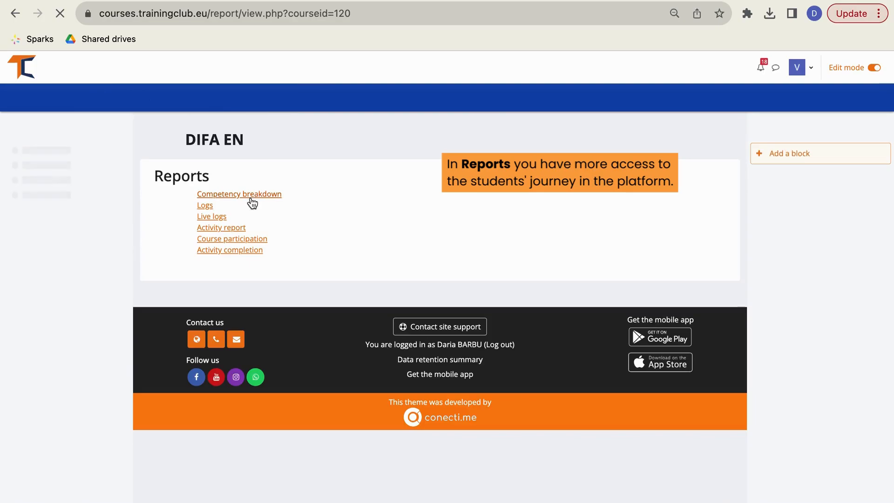
left_click(214, 219)
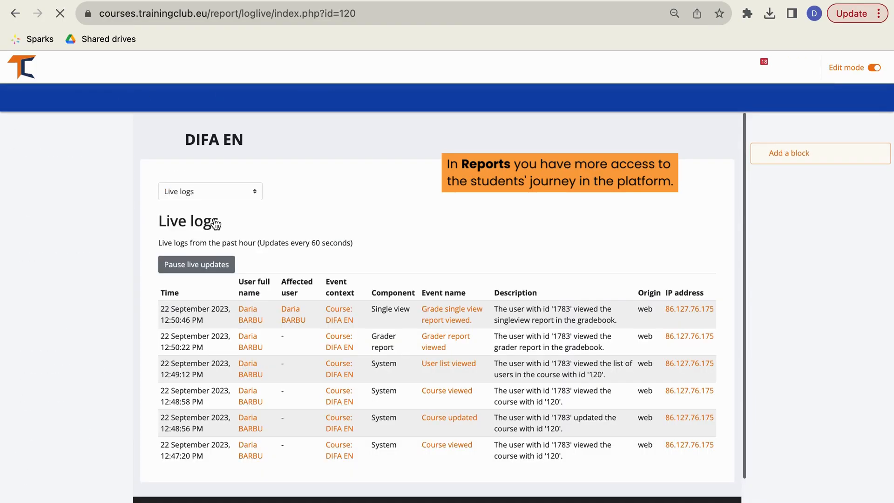
scroll(215, 224, "down", 1)
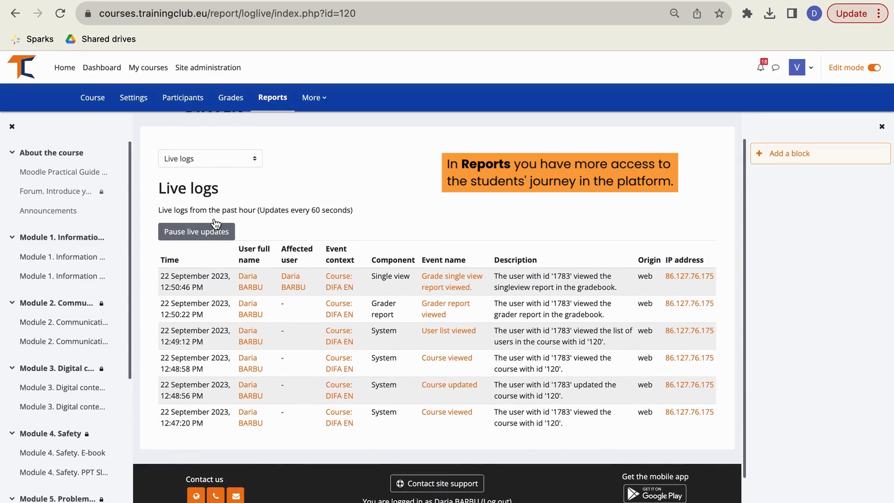
scroll(215, 223, "down", 1)
scroll(216, 223, "up", 2)
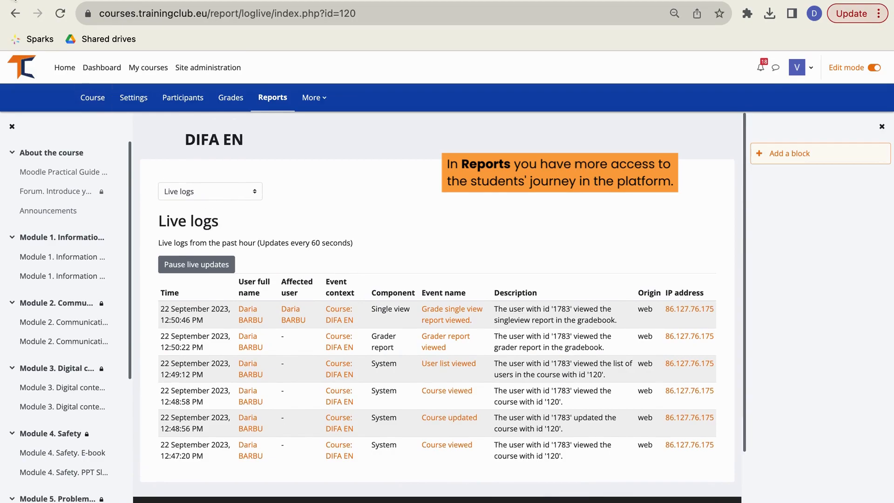
- Return to the course reports list, open the Activity report and examine views and last access for each module's activities and the Evaluation Quiz
left_click(16, 13)
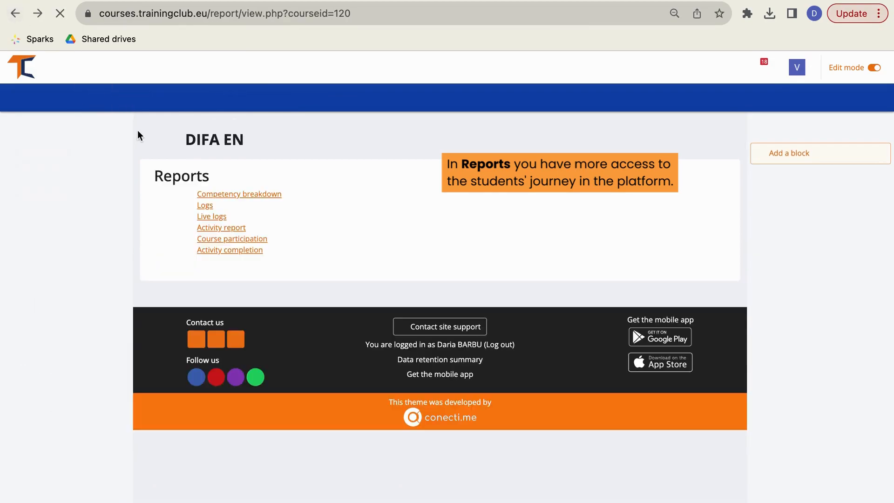
left_click(240, 230)
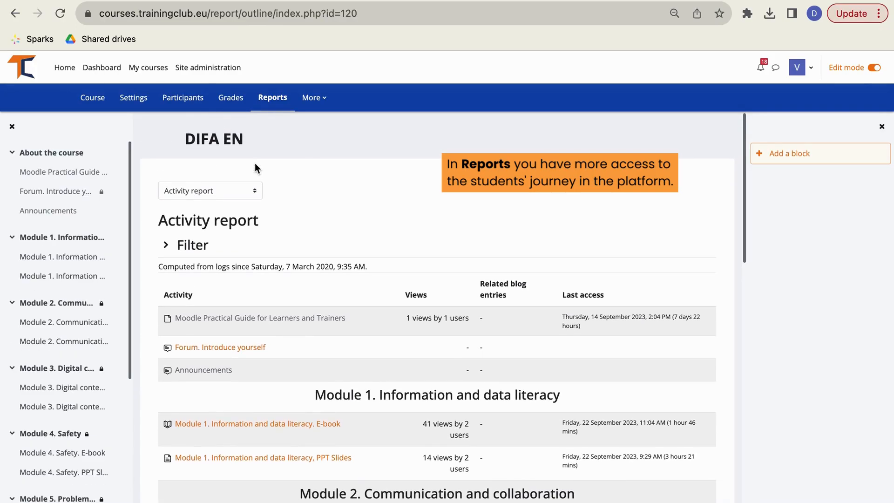
scroll(255, 168, "down", 2)
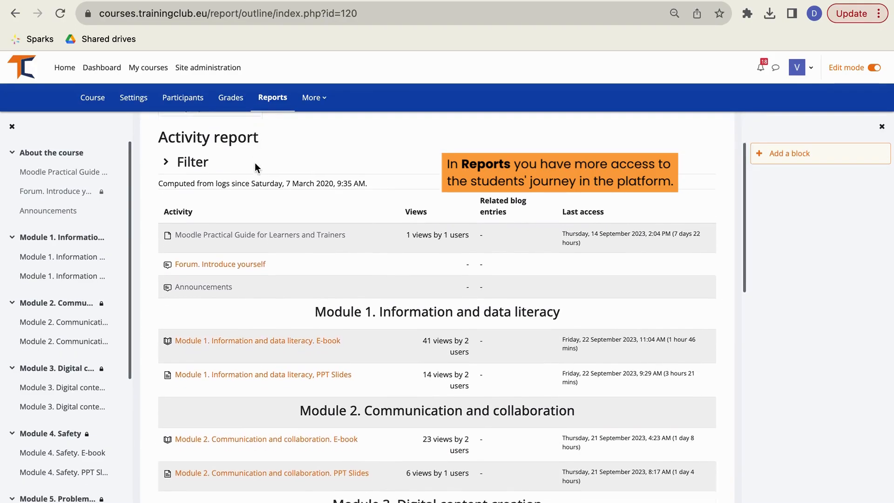
scroll(255, 168, "down", 4)
scroll(255, 166, "down", 5)
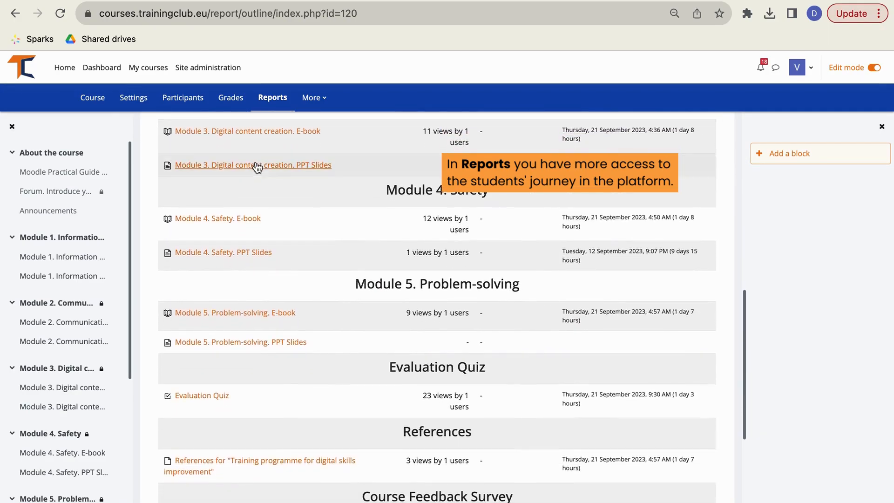
scroll(256, 167, "down", 4)
scroll(257, 167, "up", 2)
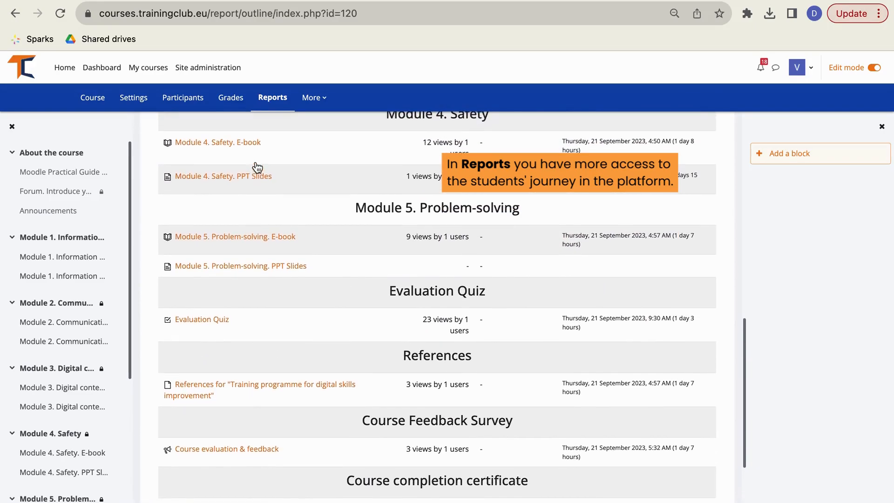
scroll(257, 166, "up", 4)
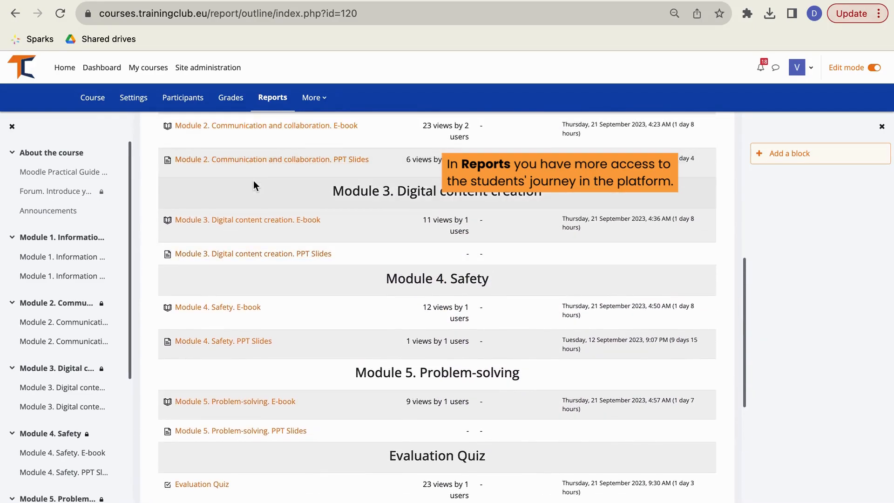